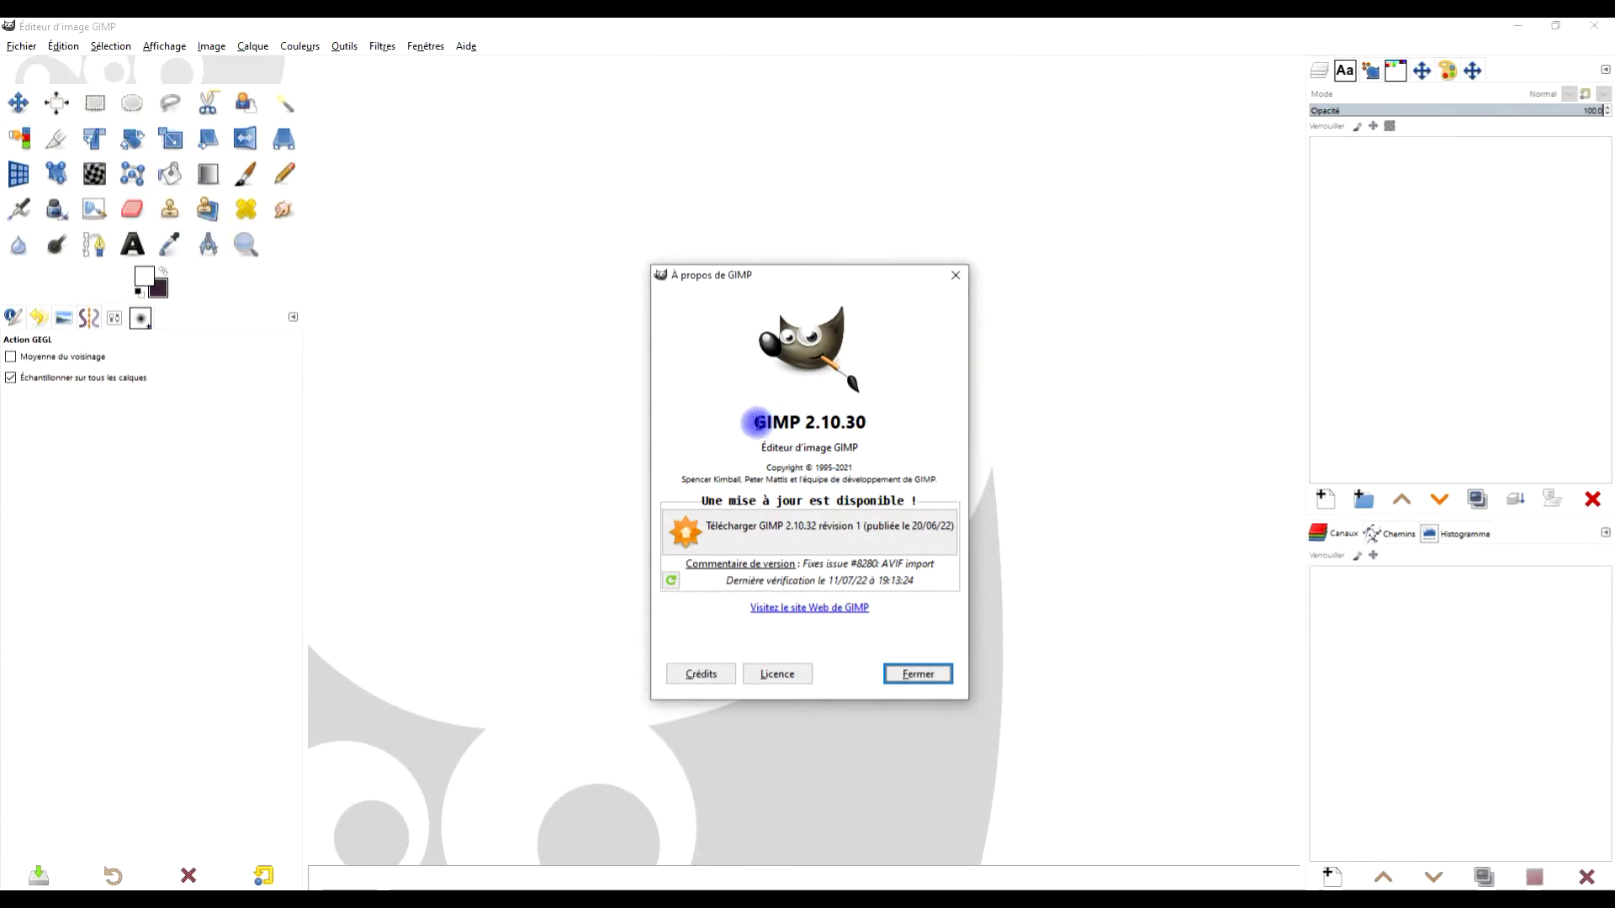
- Highlight the program name and version in the À propos de GIMP dialog and close it
drag(755, 422, 867, 424)
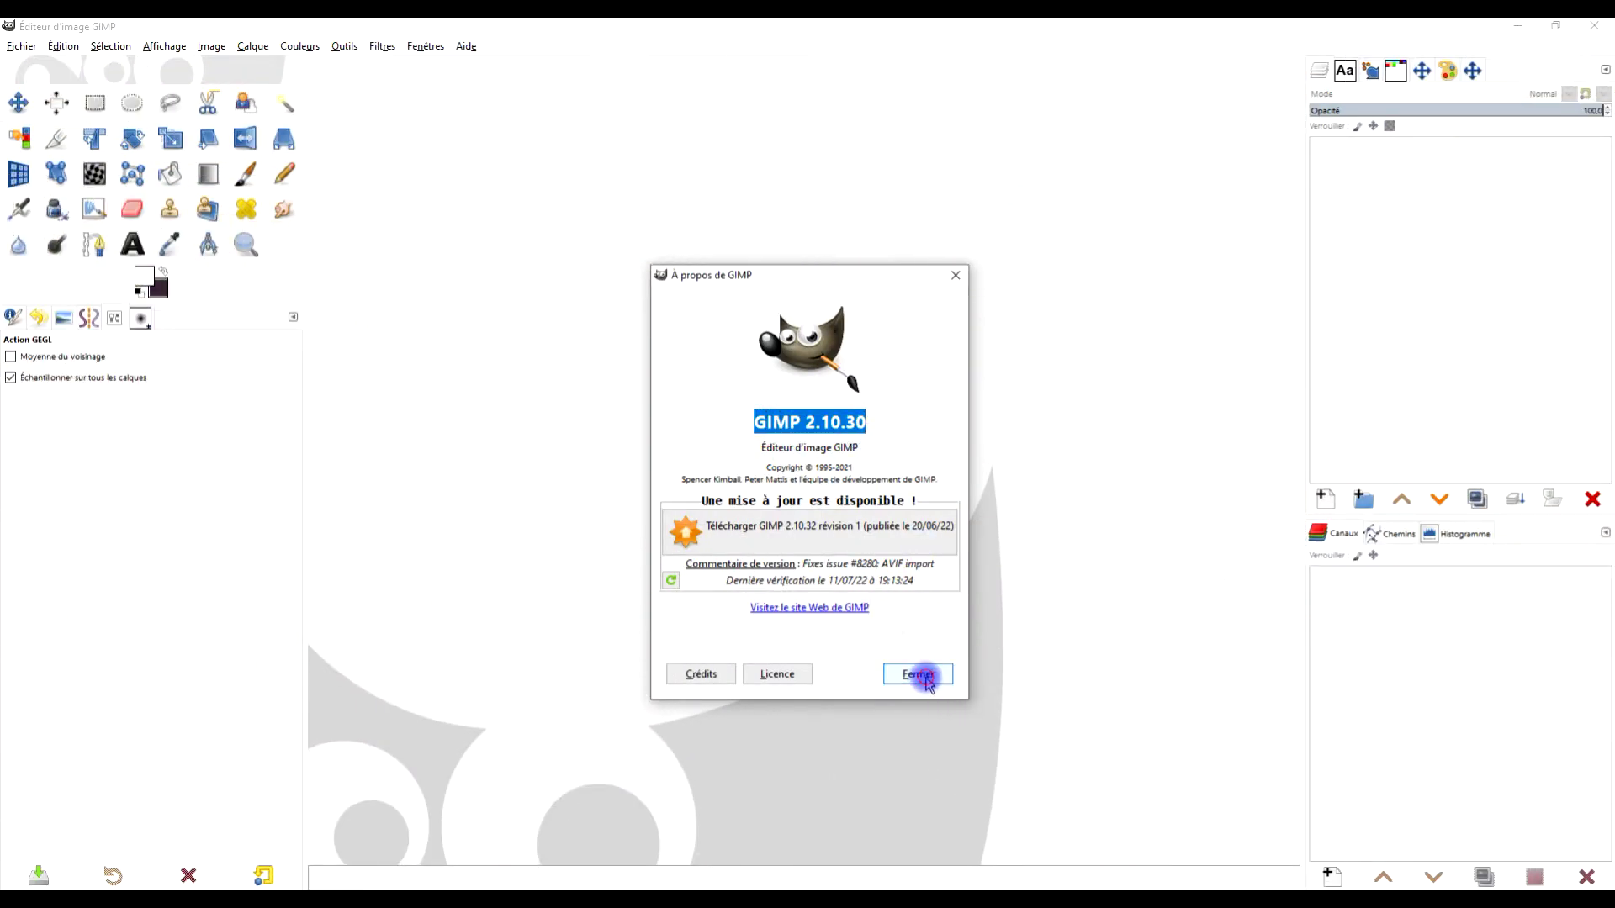
click(922, 677)
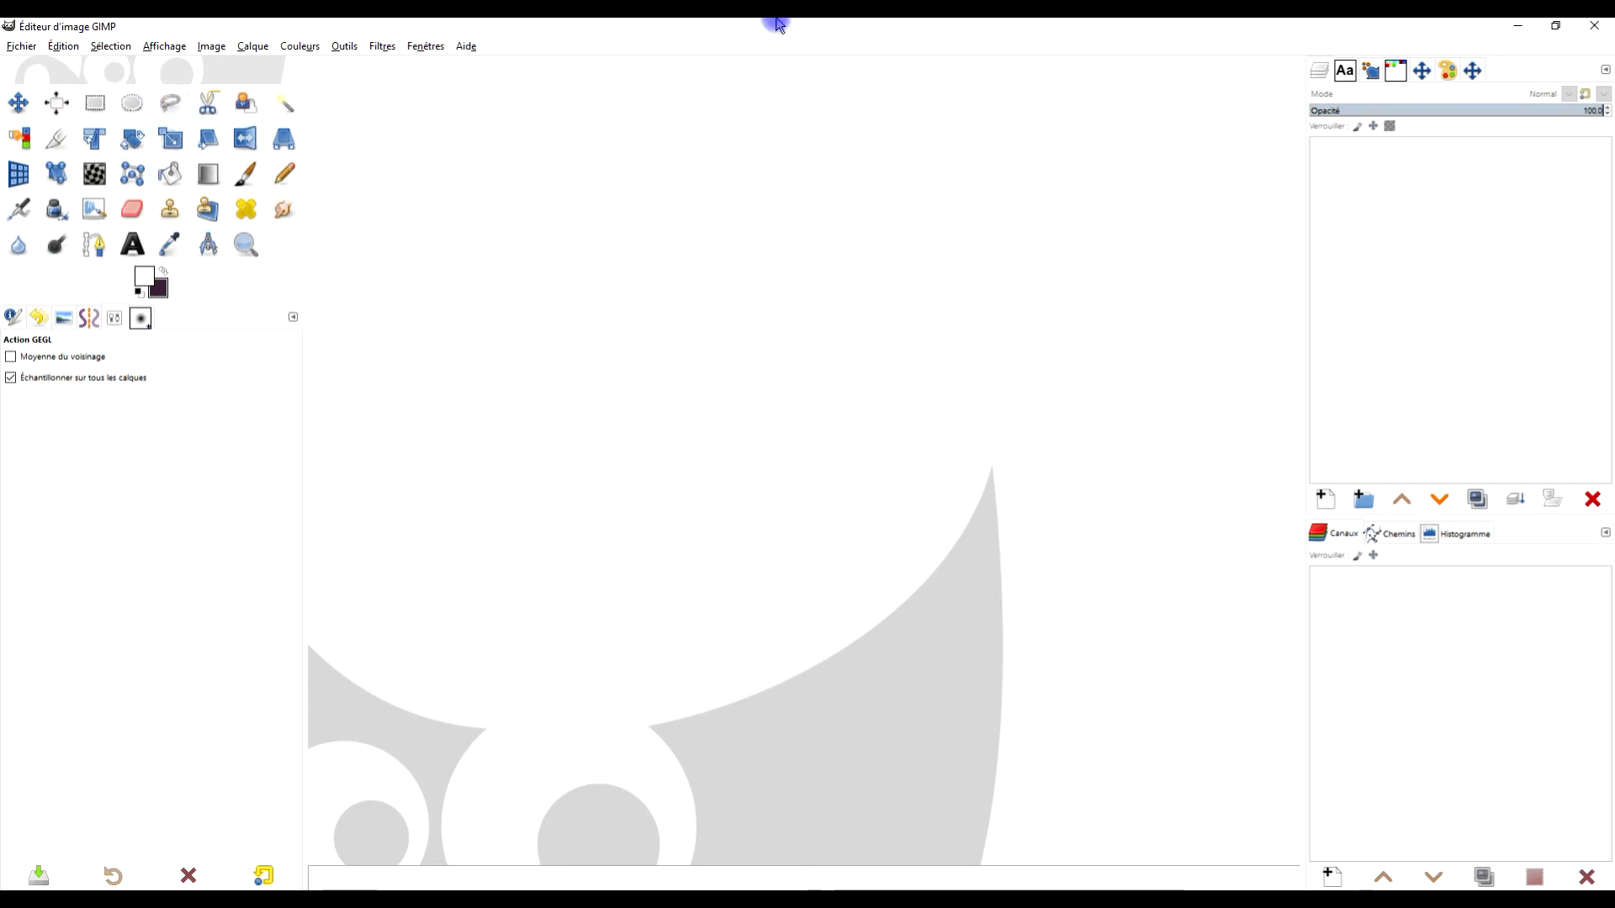
- Switch to the browser and look over the example photos in the Photographie section of the Wikipedia chromatic aberration article
click(502, 898)
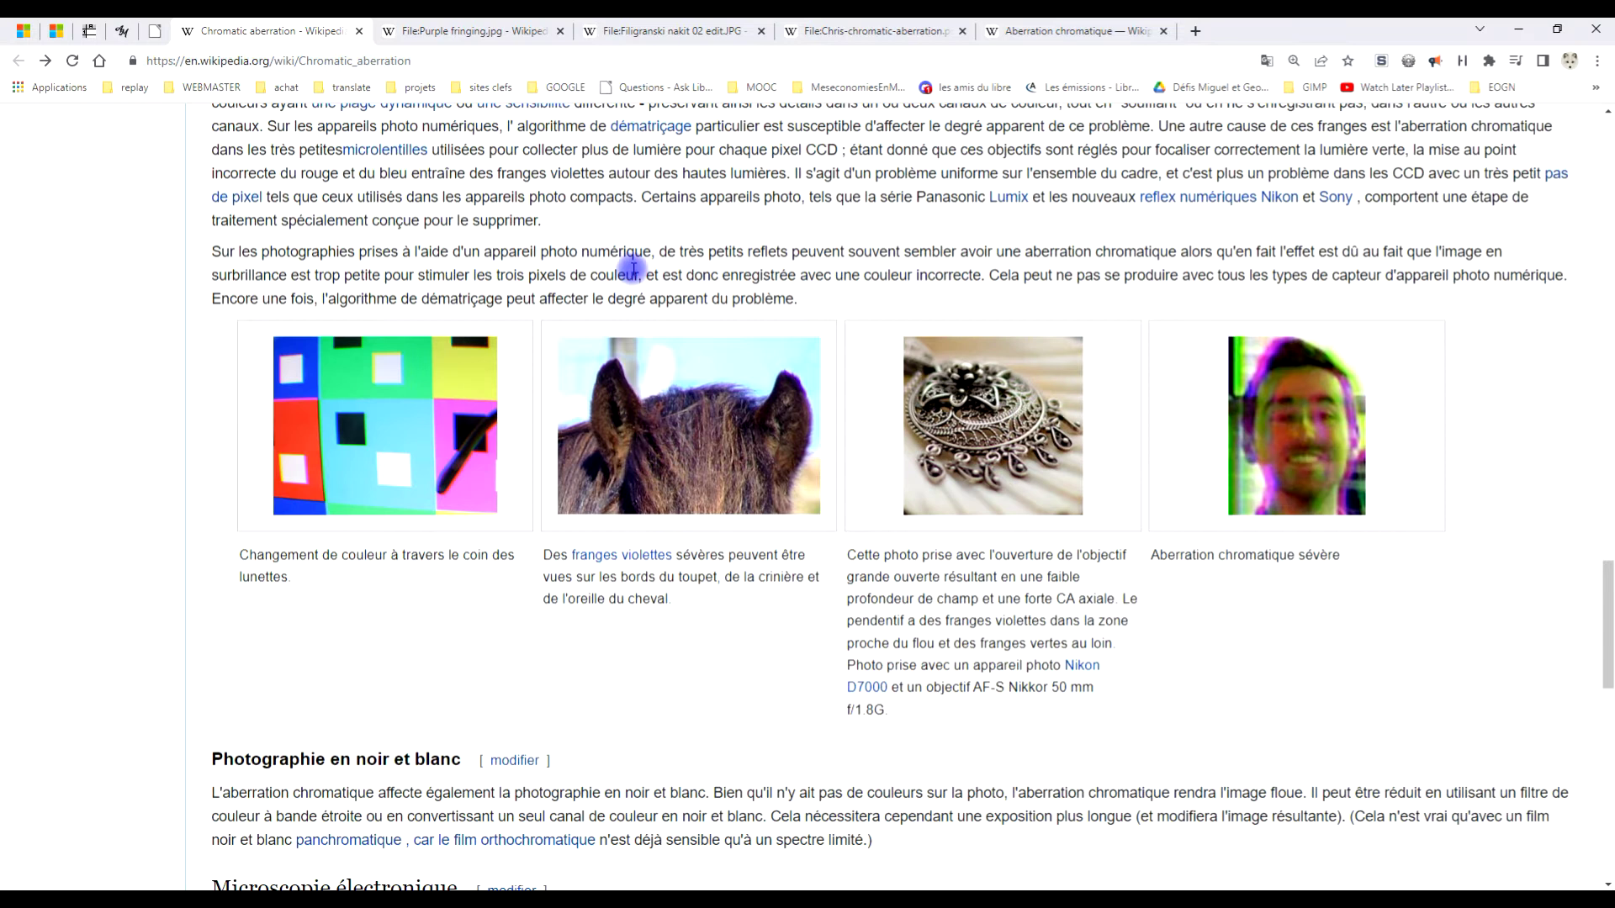
scroll(446, 303, up, 1)
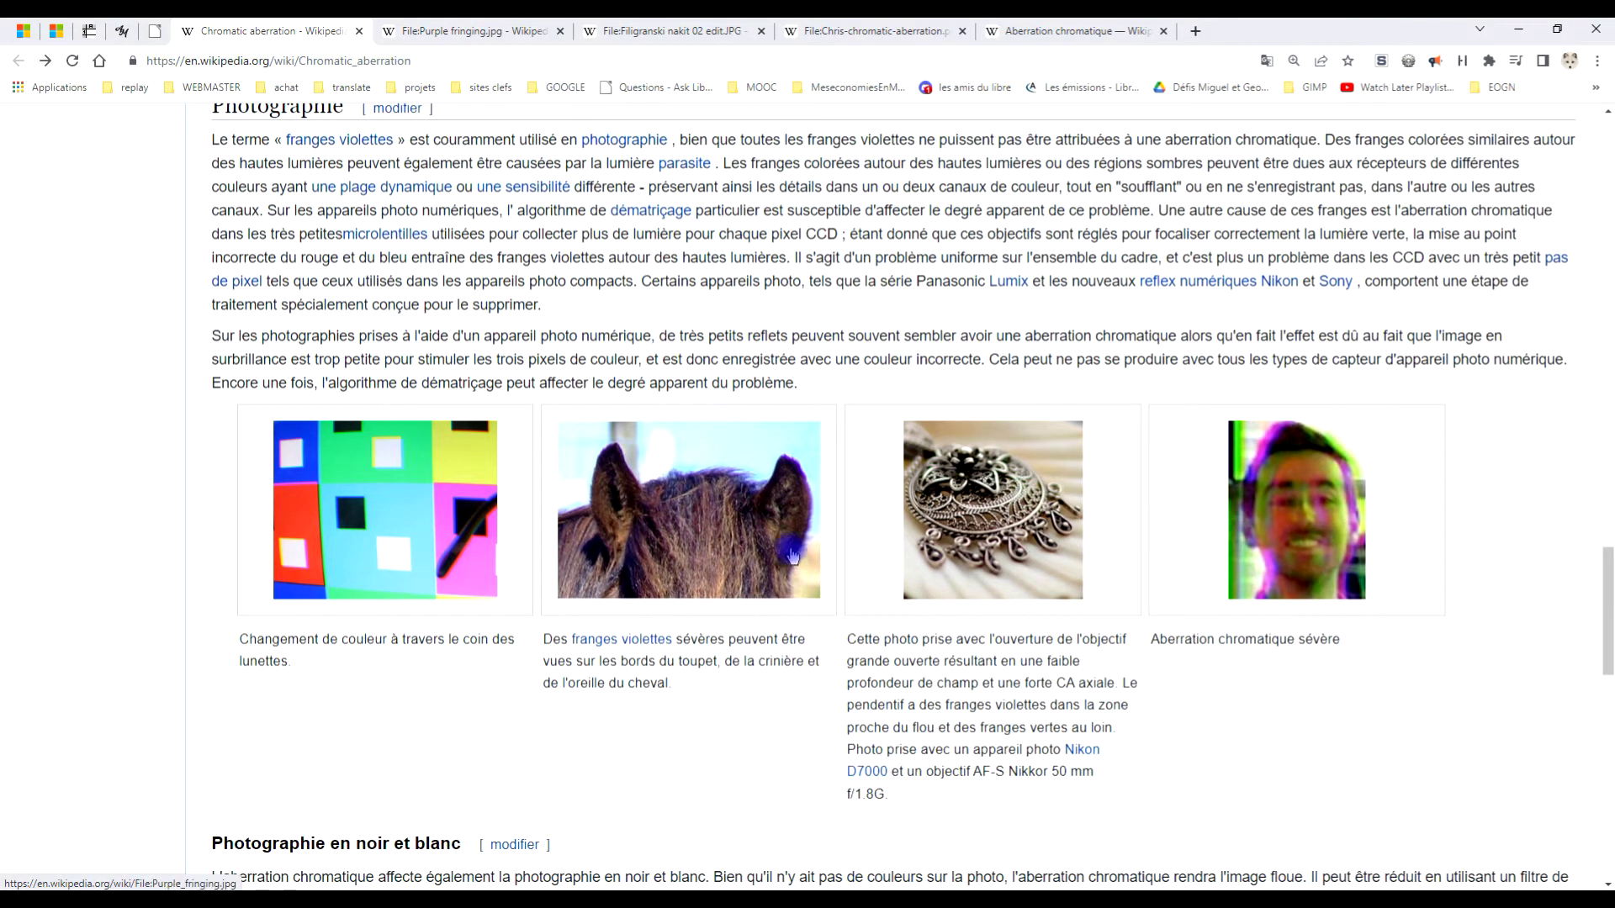
scroll(841, 471, down, 2)
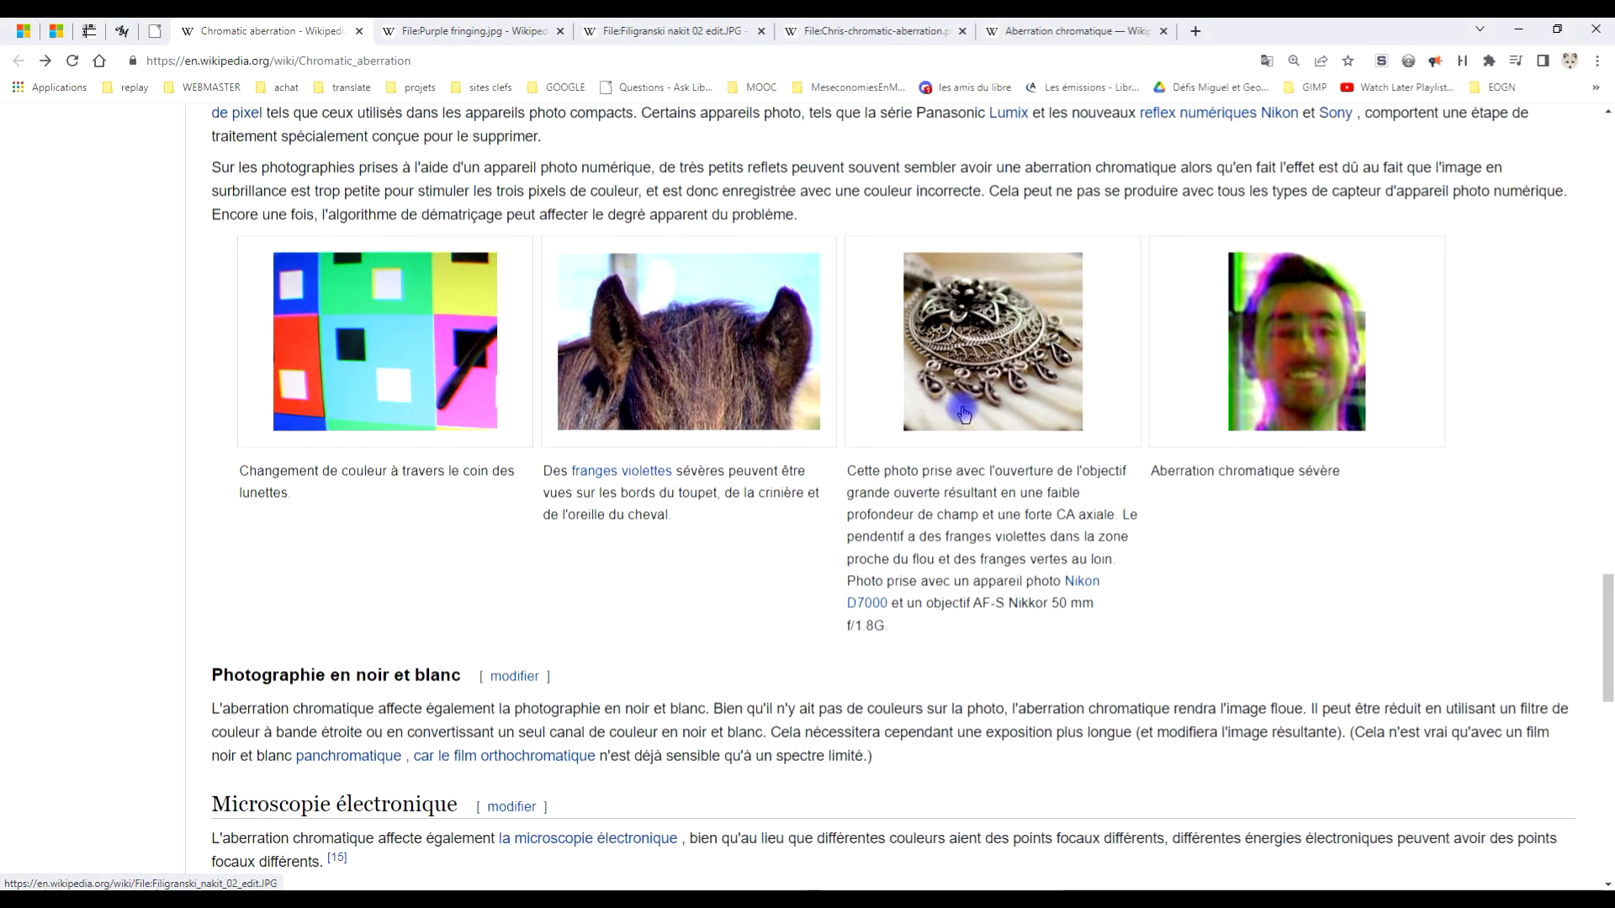
scroll(925, 454, up, 15)
scroll(953, 489, down, 15)
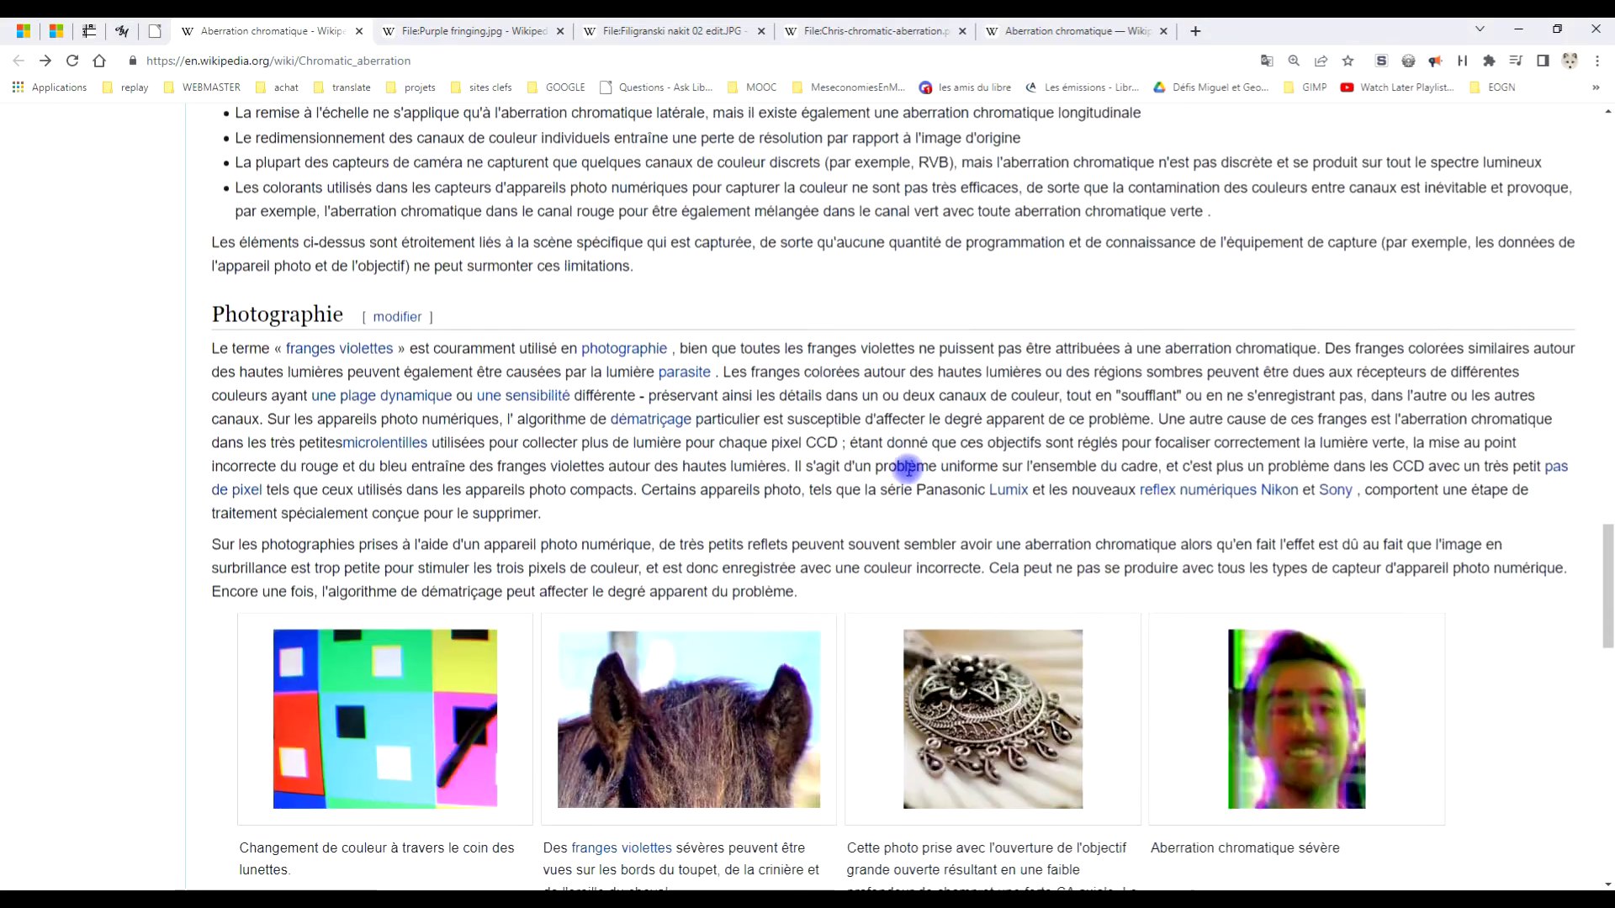
- Reload the Chromatic aberration article and translate the page into French
click(74, 60)
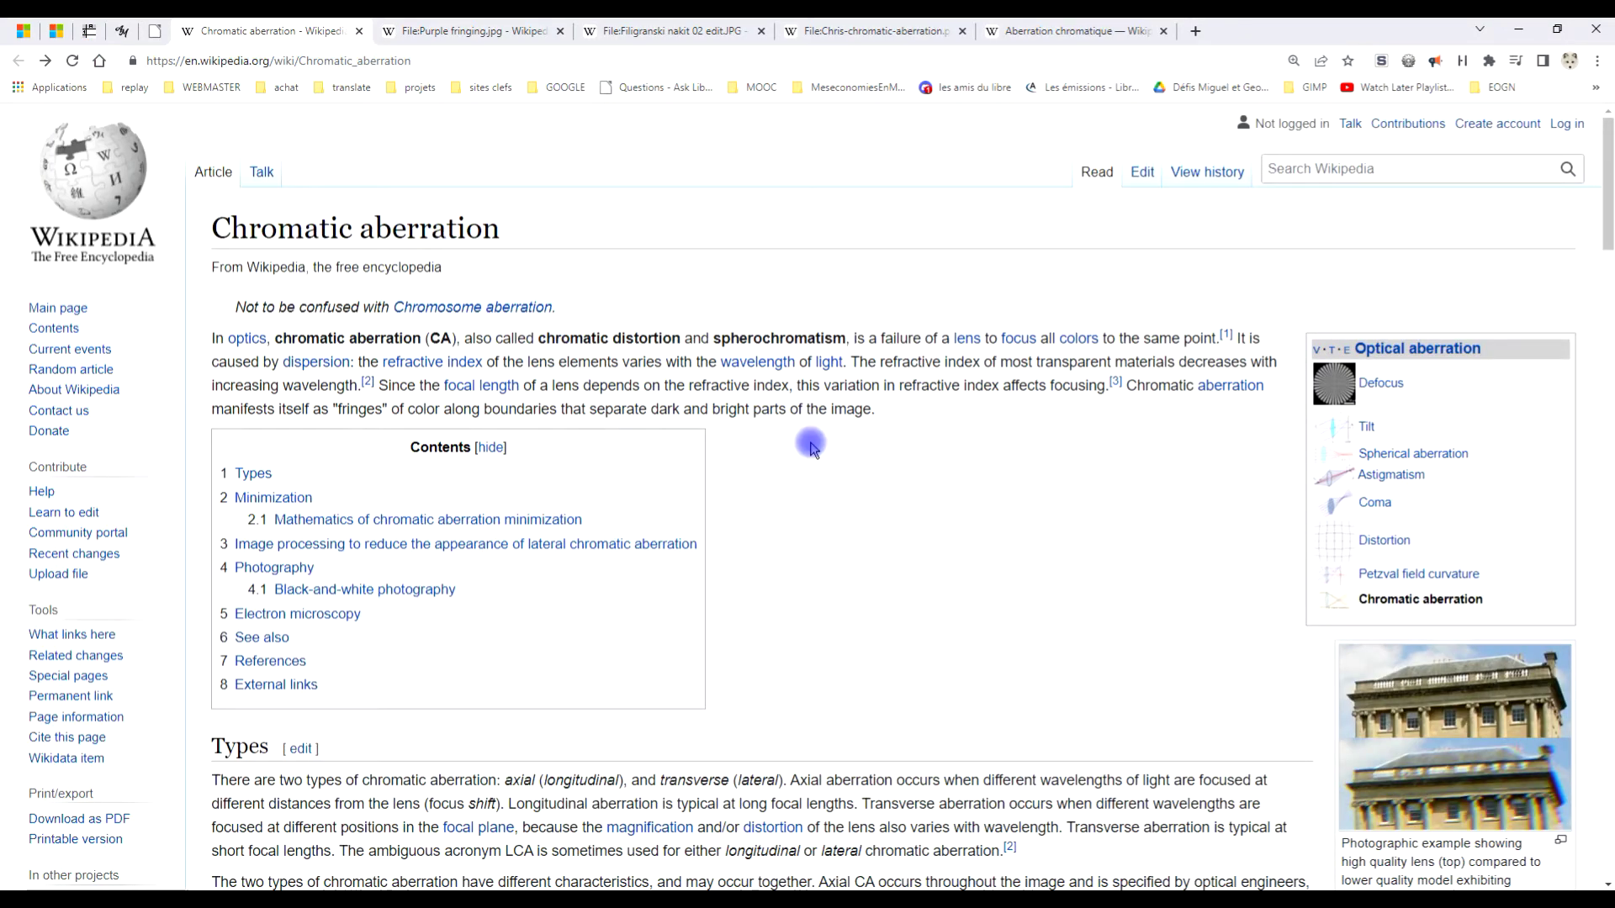
scroll(812, 447, down, 20)
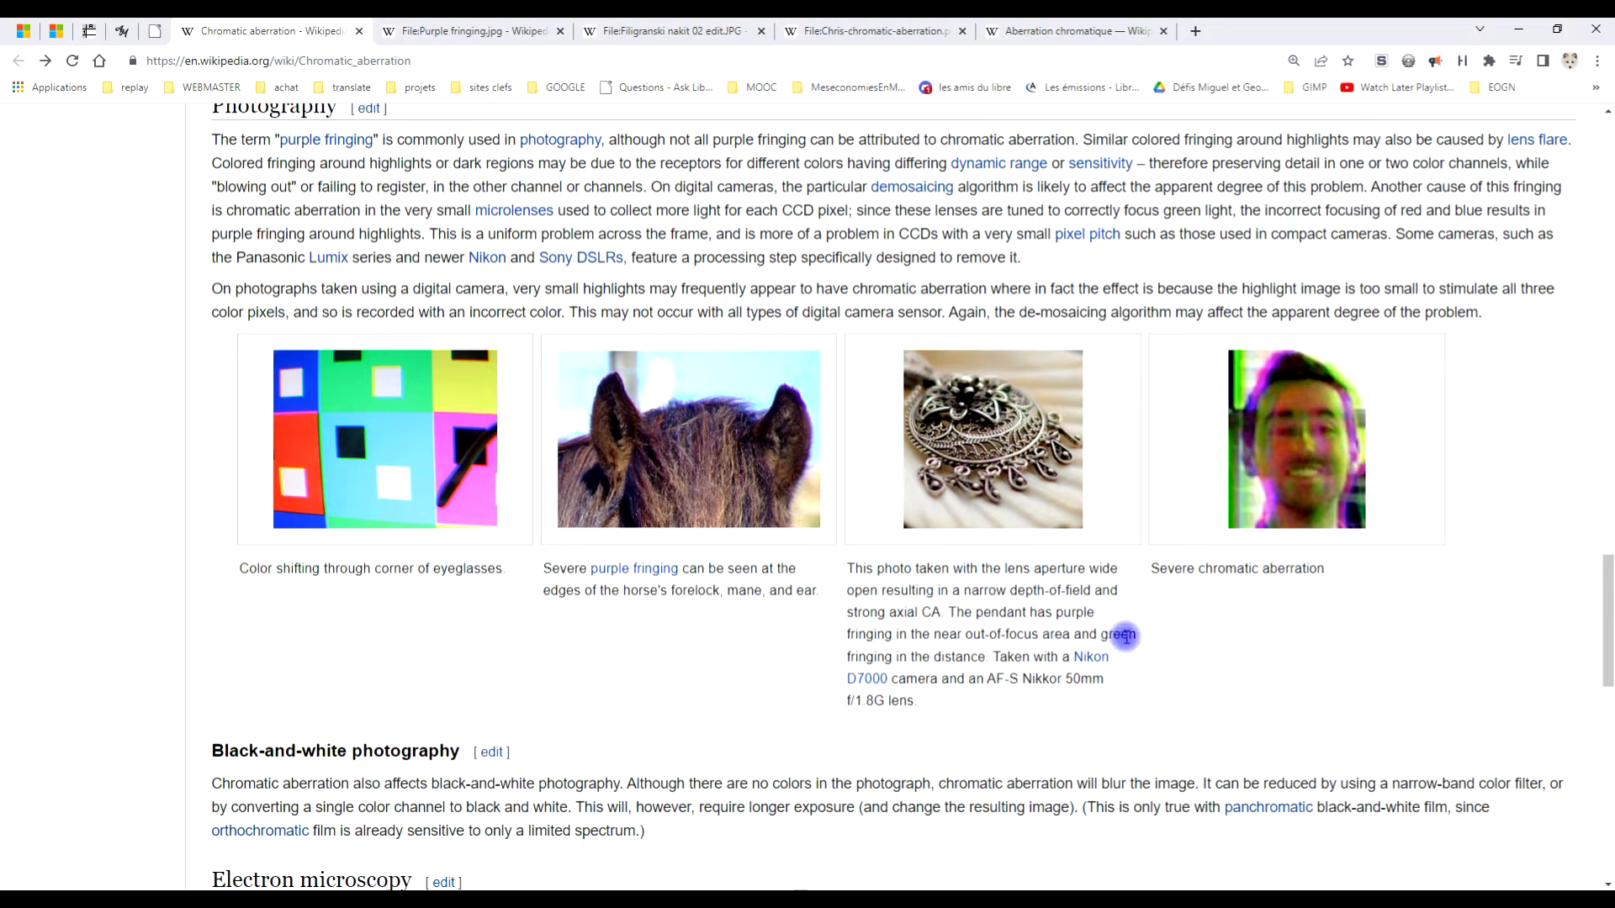
right_click(1264, 640)
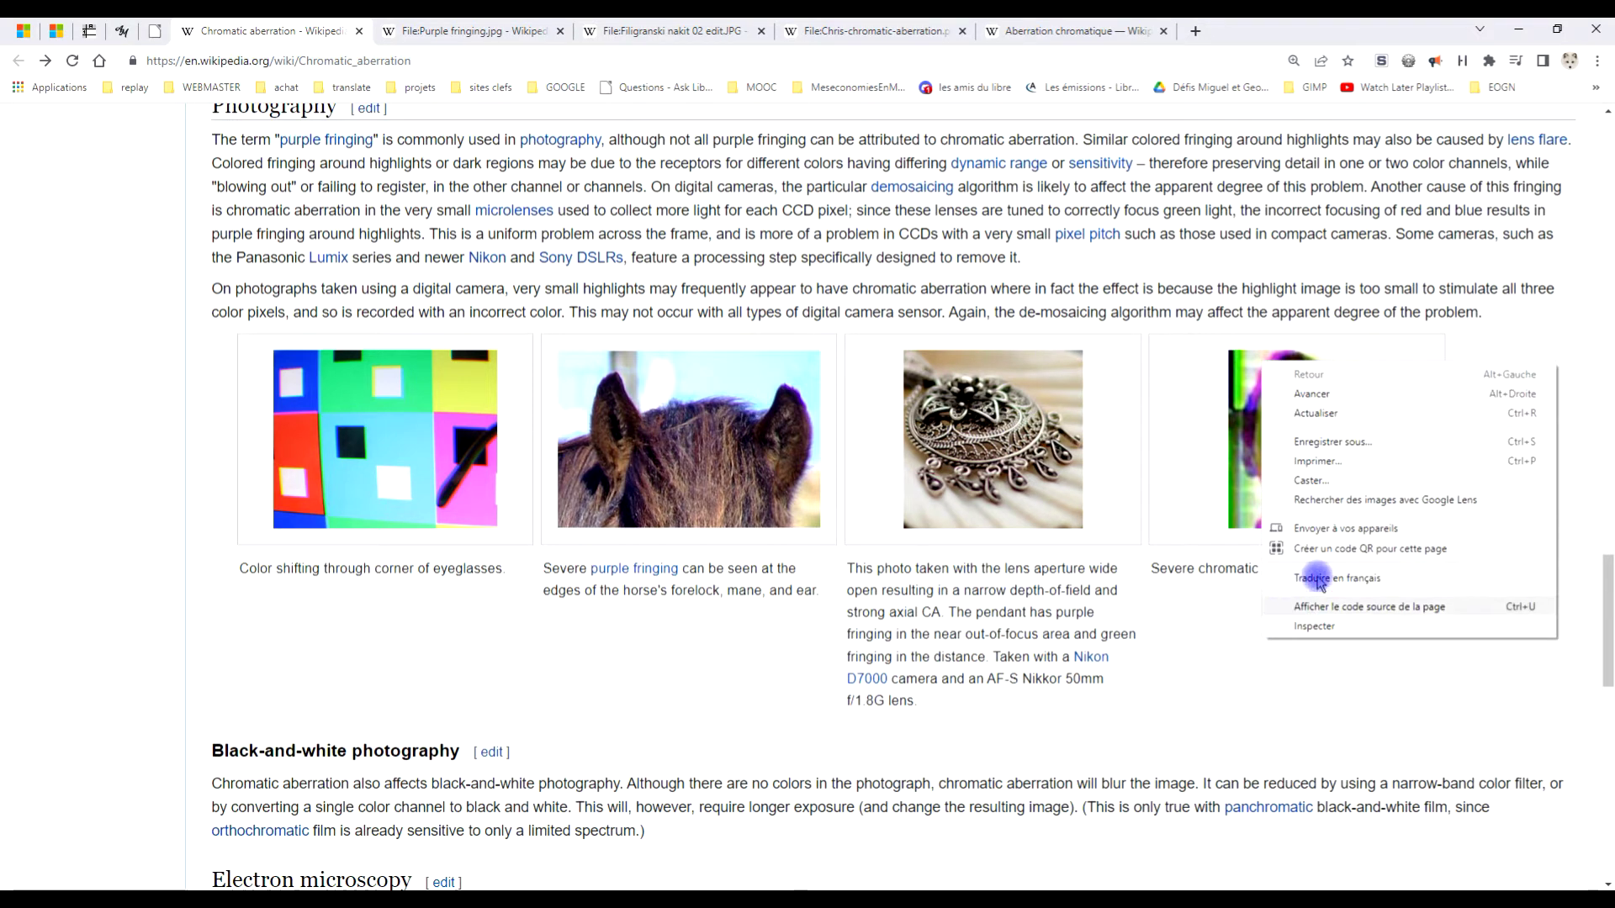
click(1321, 581)
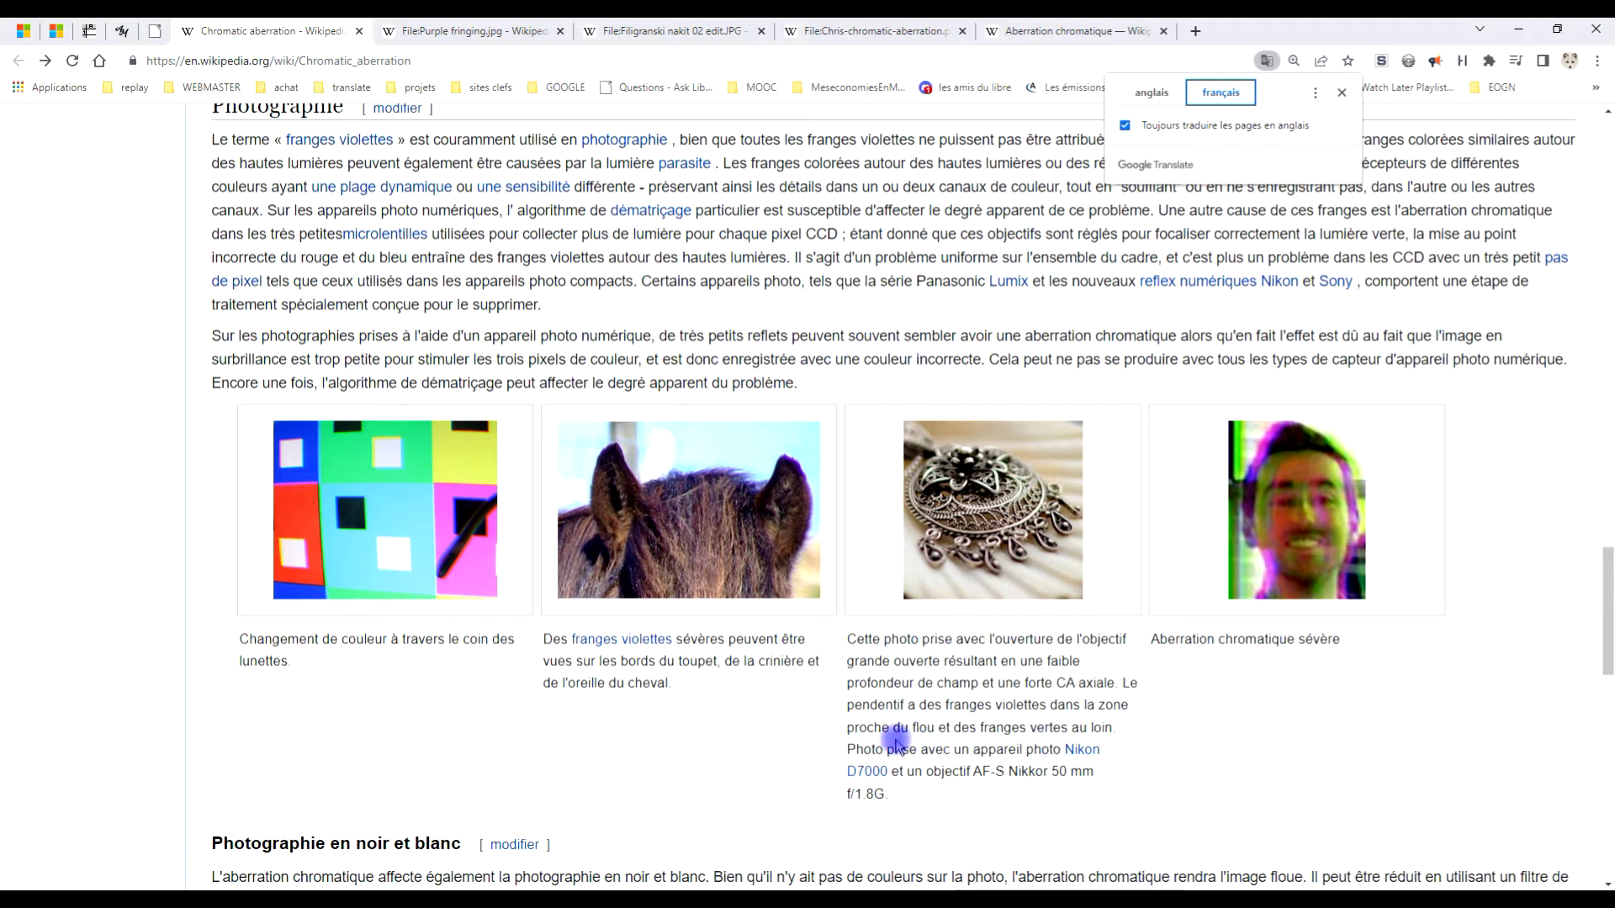
- Open the silver pendant photo from the article's photography gallery and copy the image
click(990, 483)
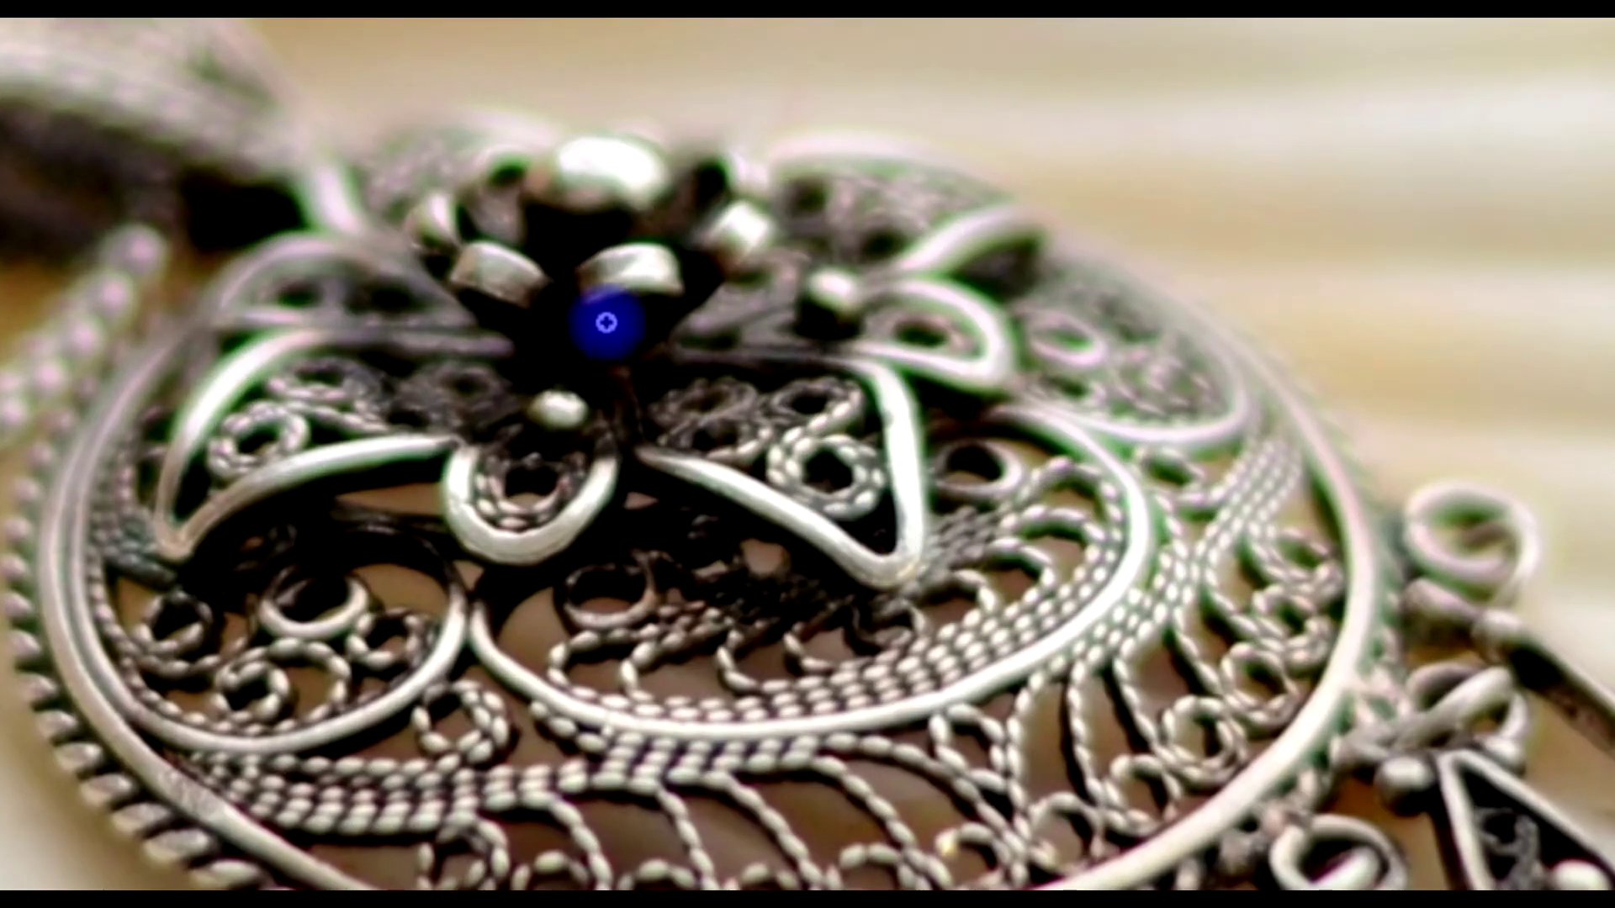
right_click(724, 286)
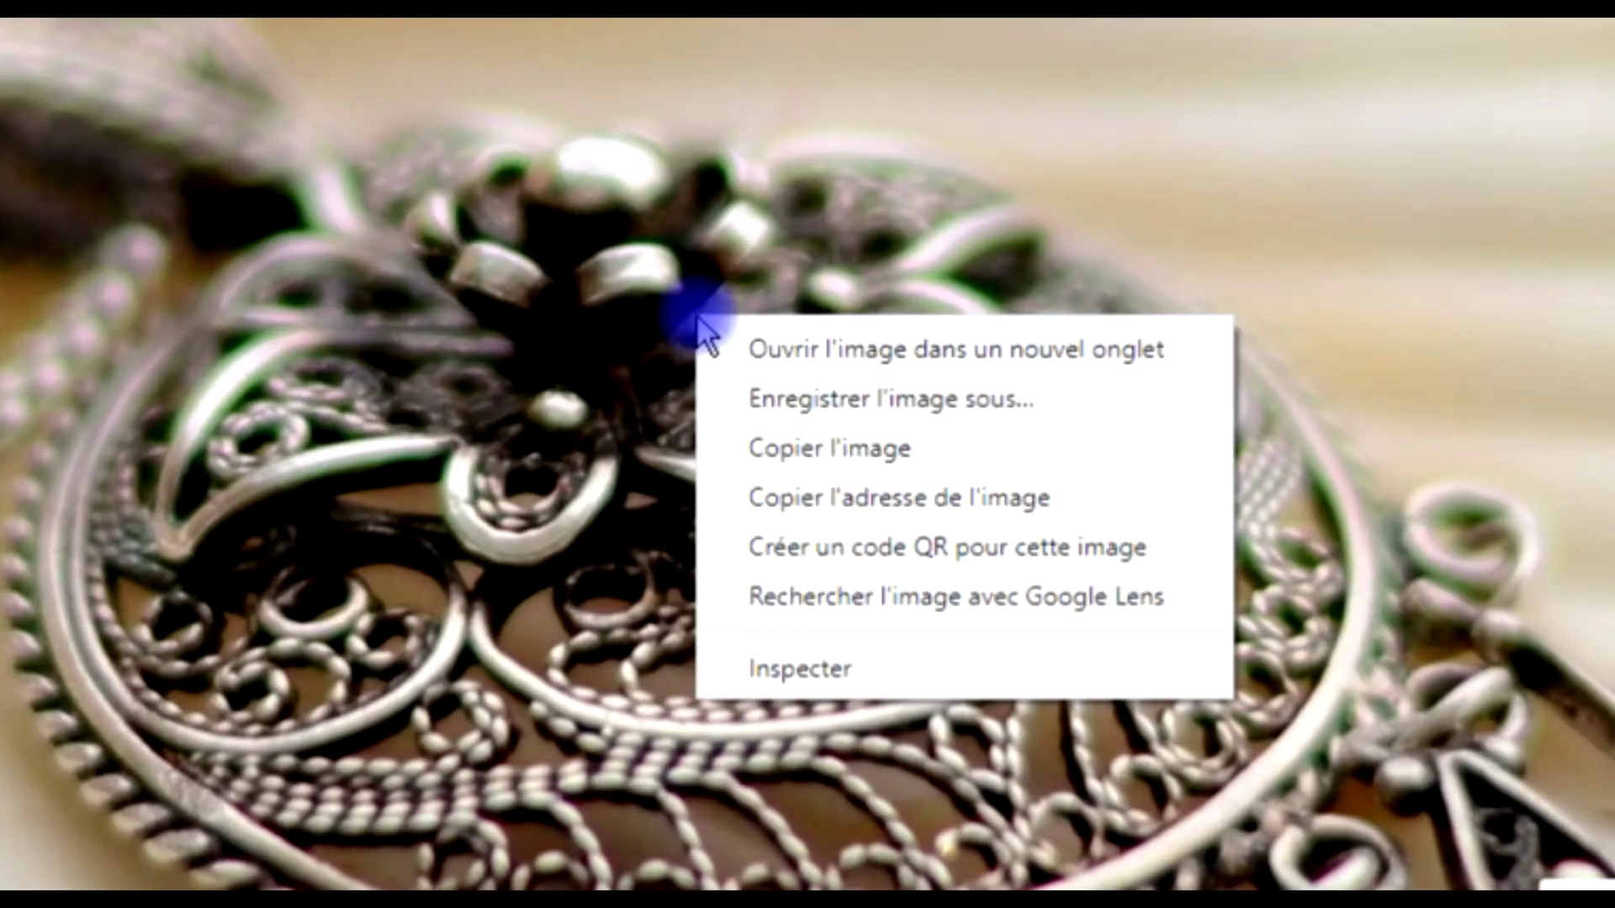
click(827, 449)
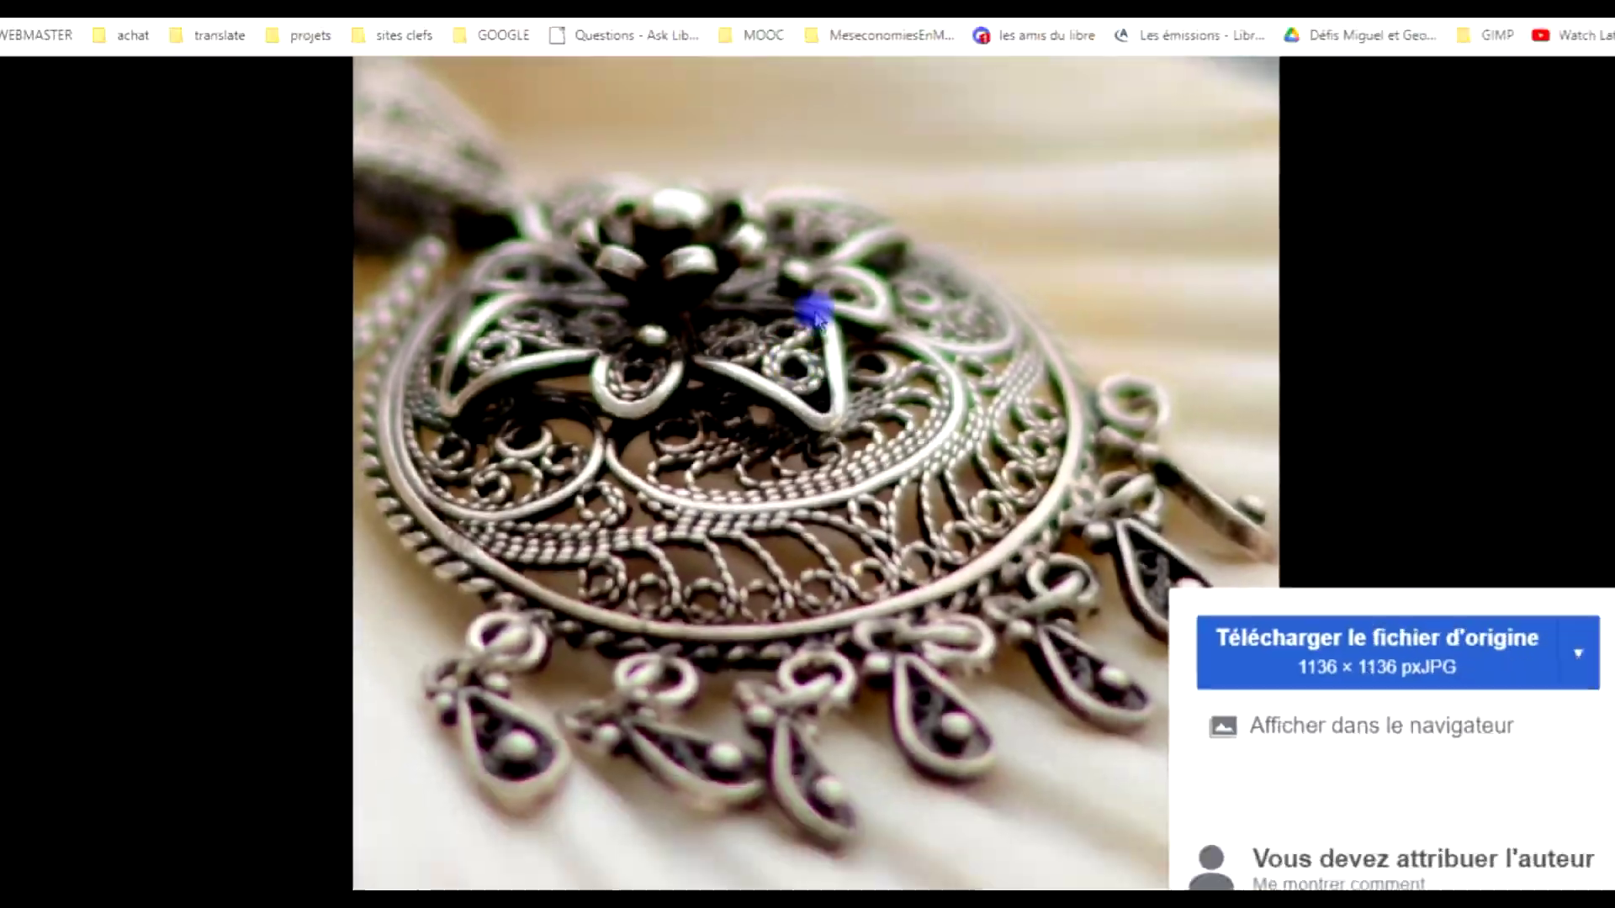
- Switch to GIMP and paste the copied pendant photo as a new image
click(60, 47)
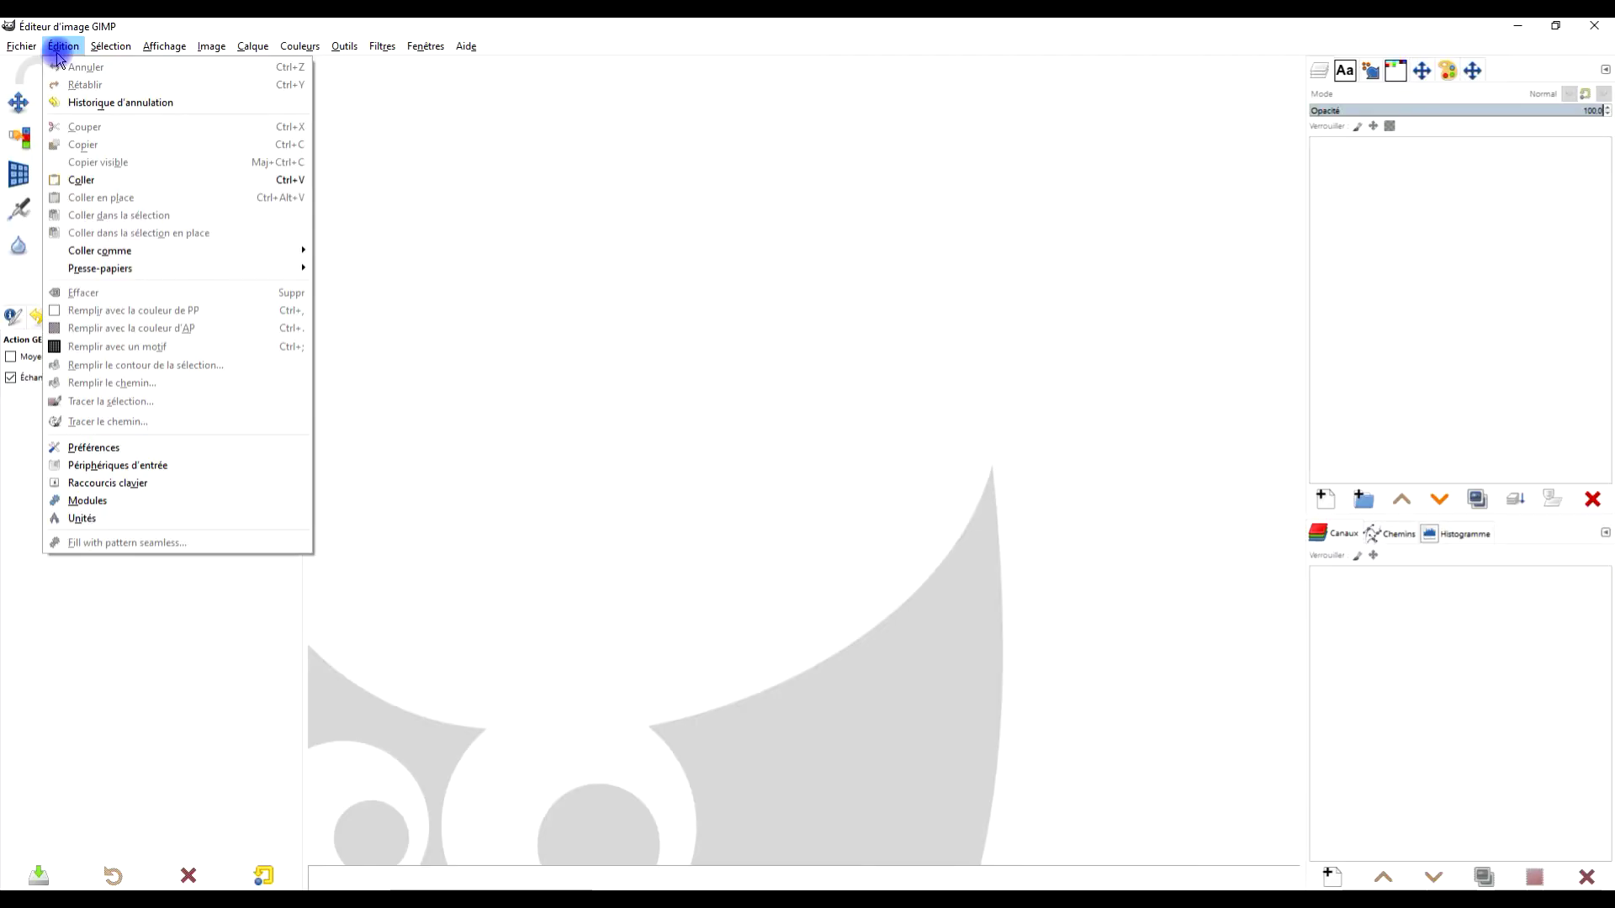
mouse_move(189, 250)
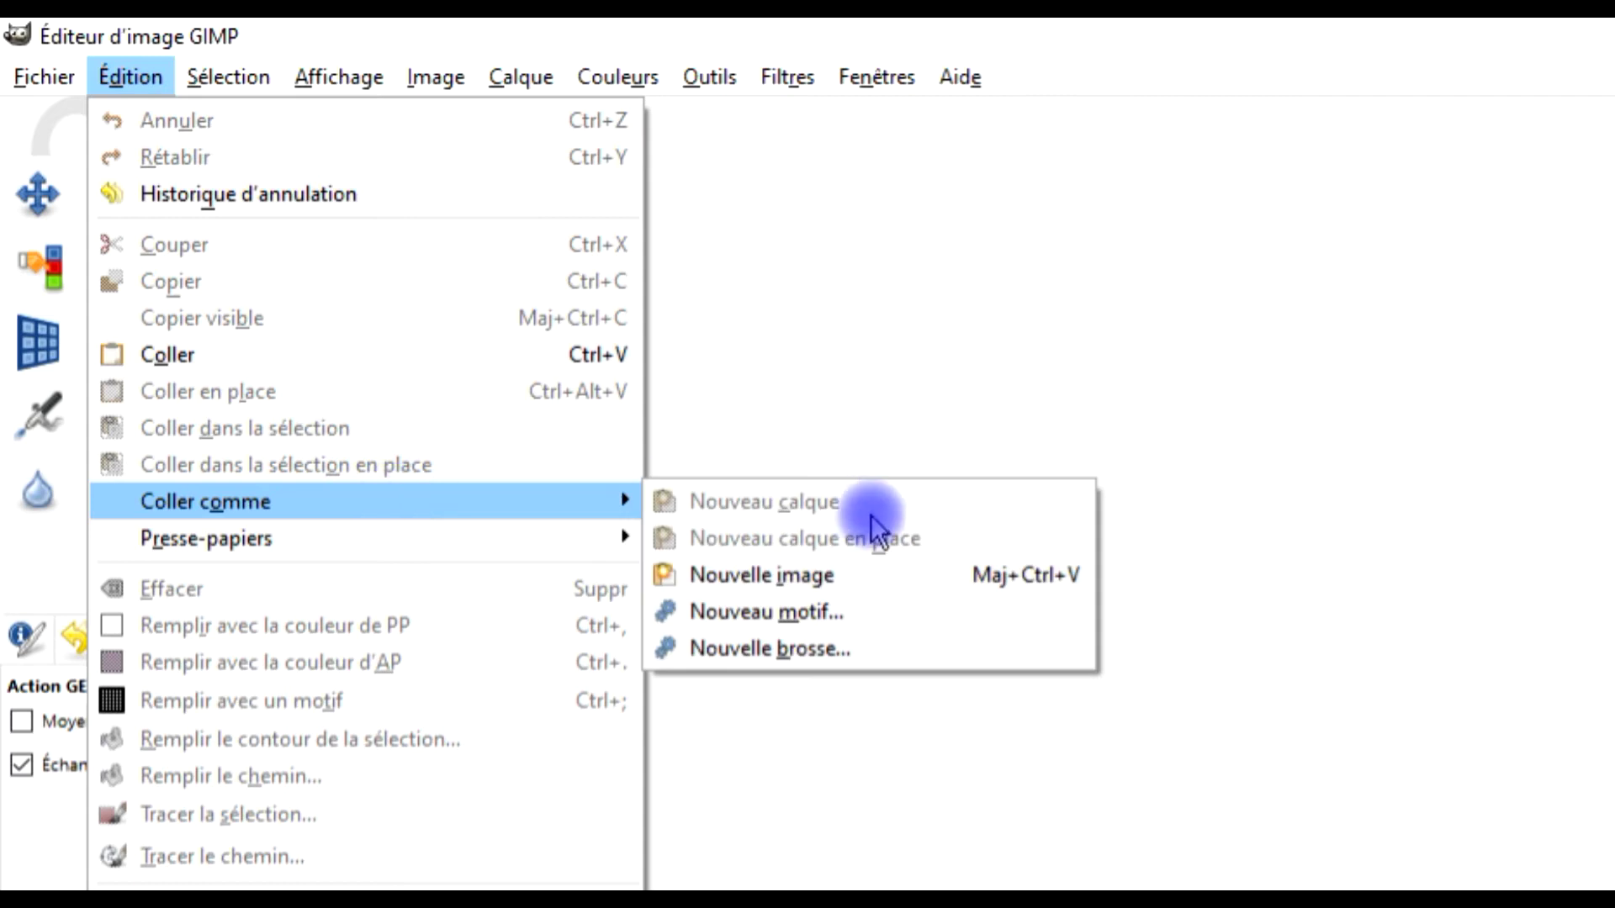
click(820, 575)
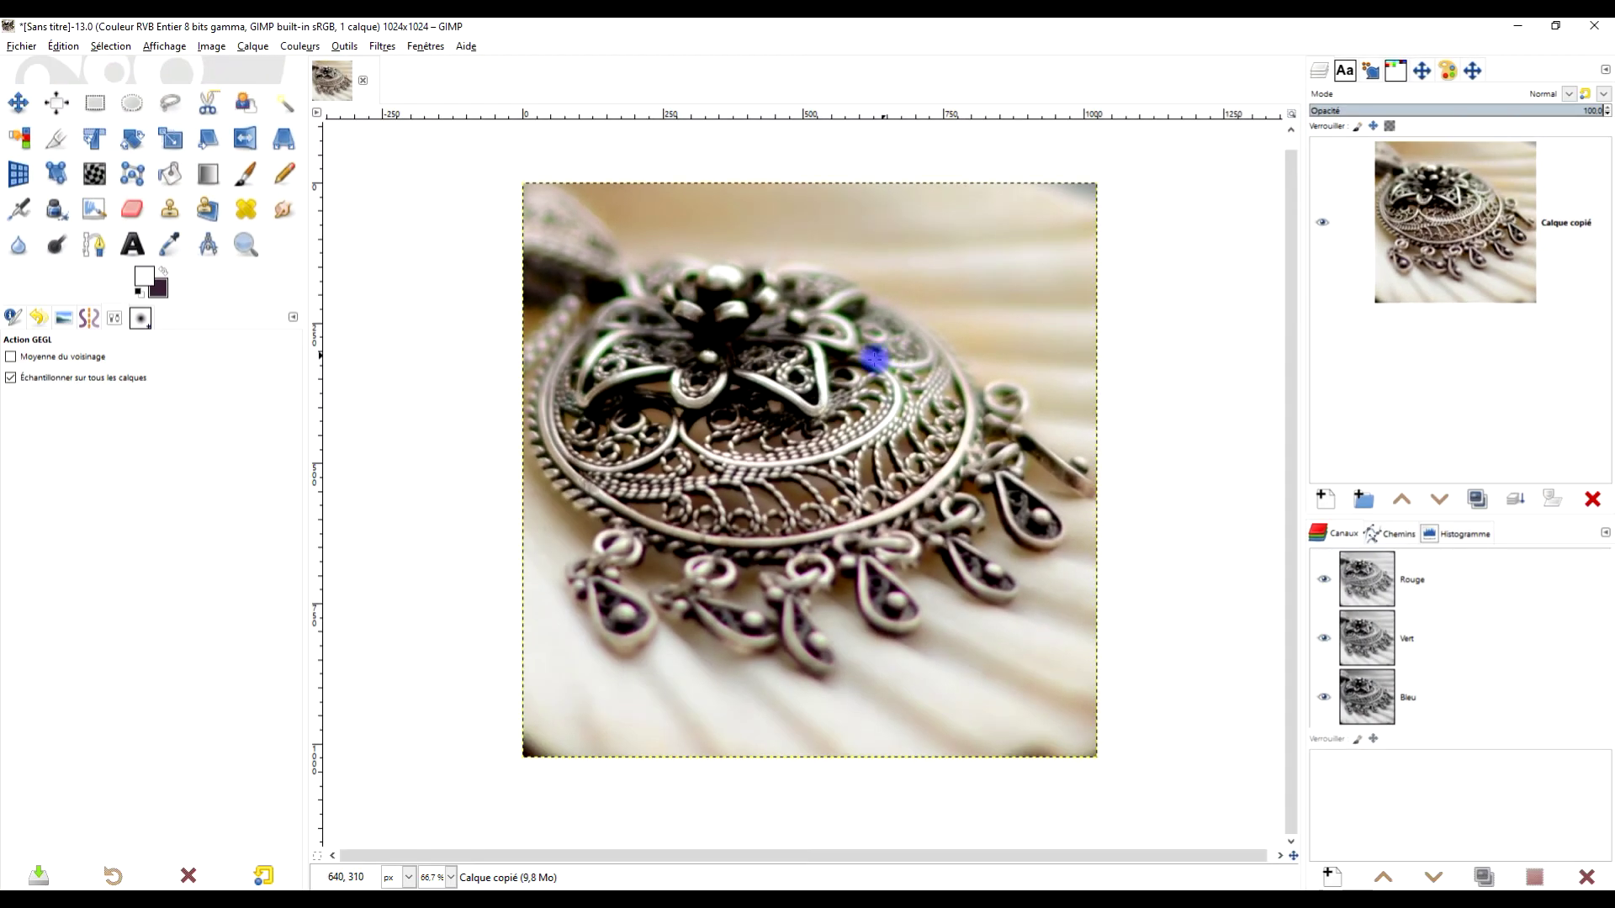
- Rename the pasted layer as ORIGINAL
double_click(1566, 222)
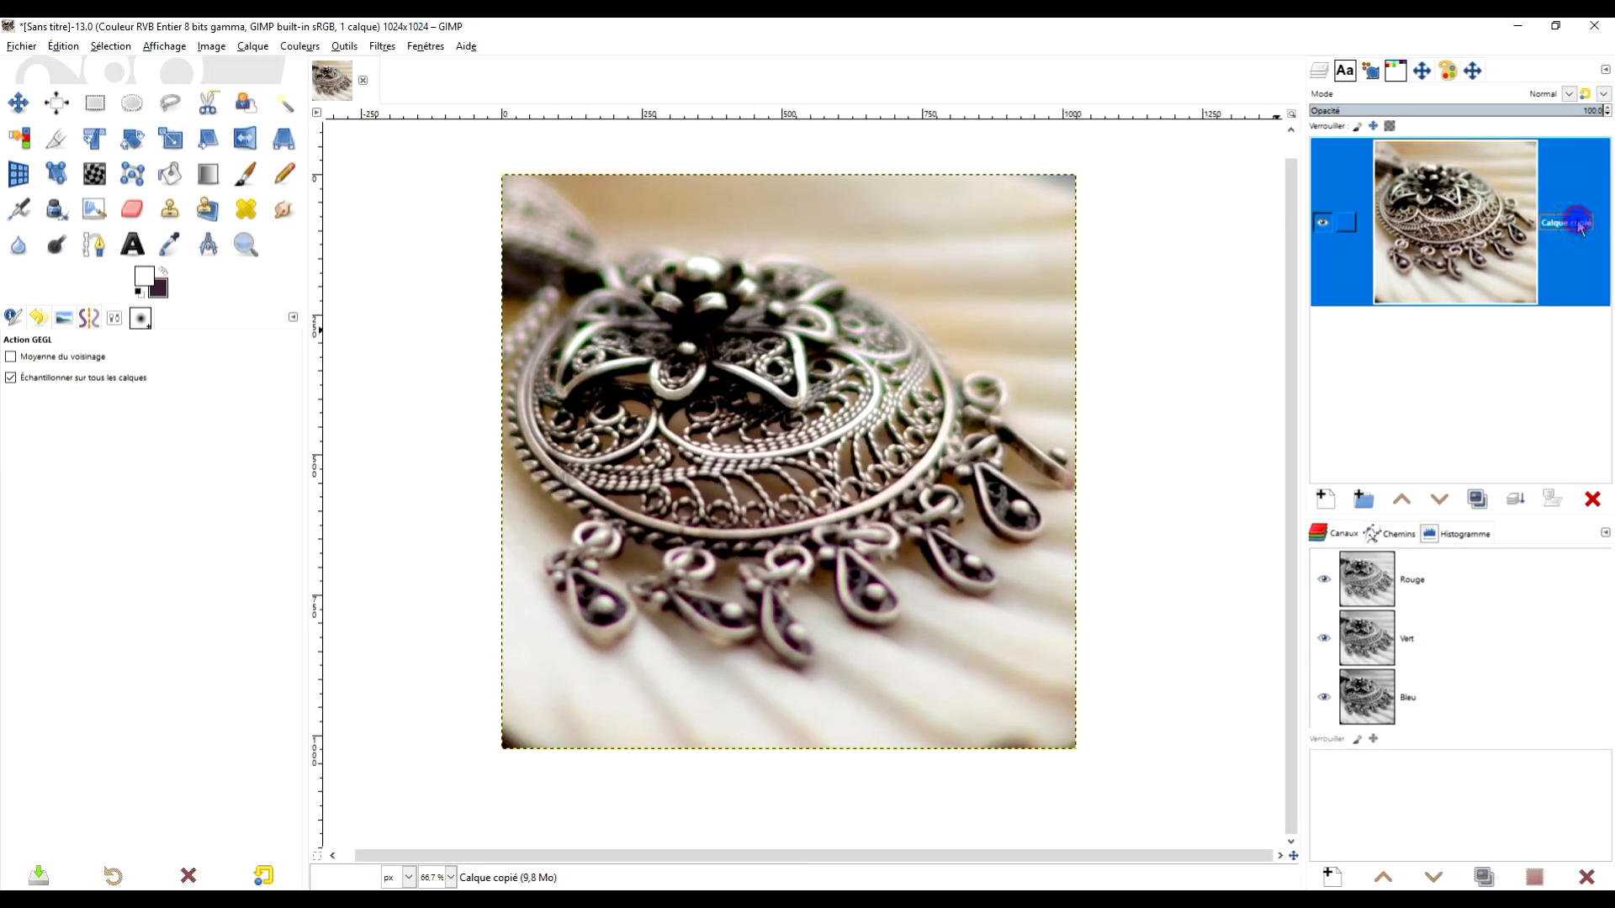
text(ORIGINAL)
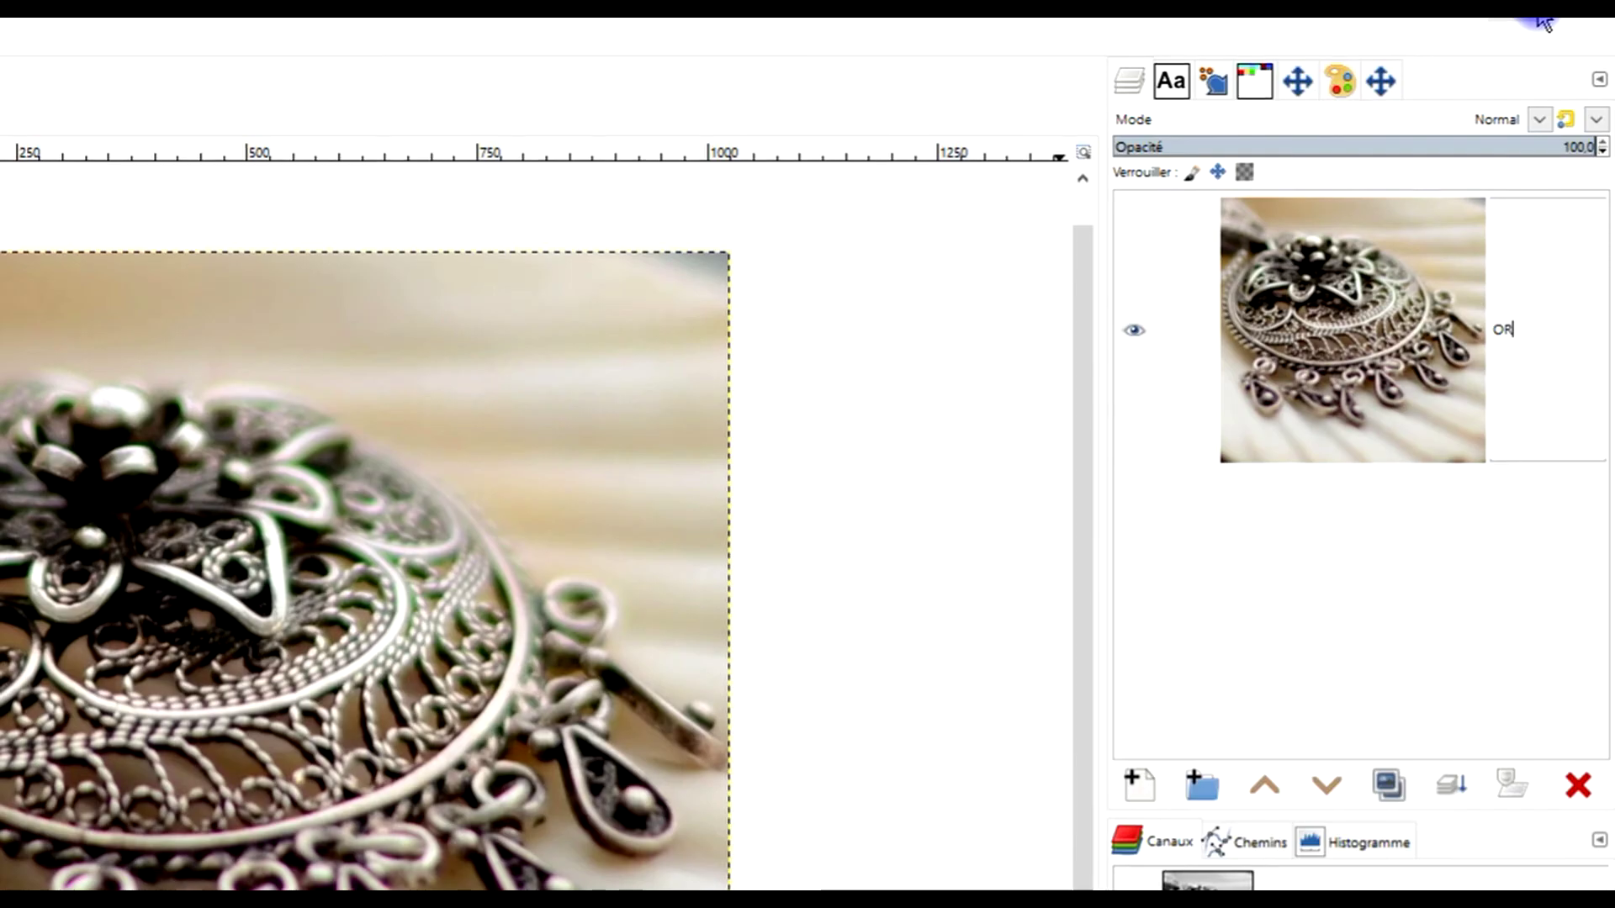
key(Return)
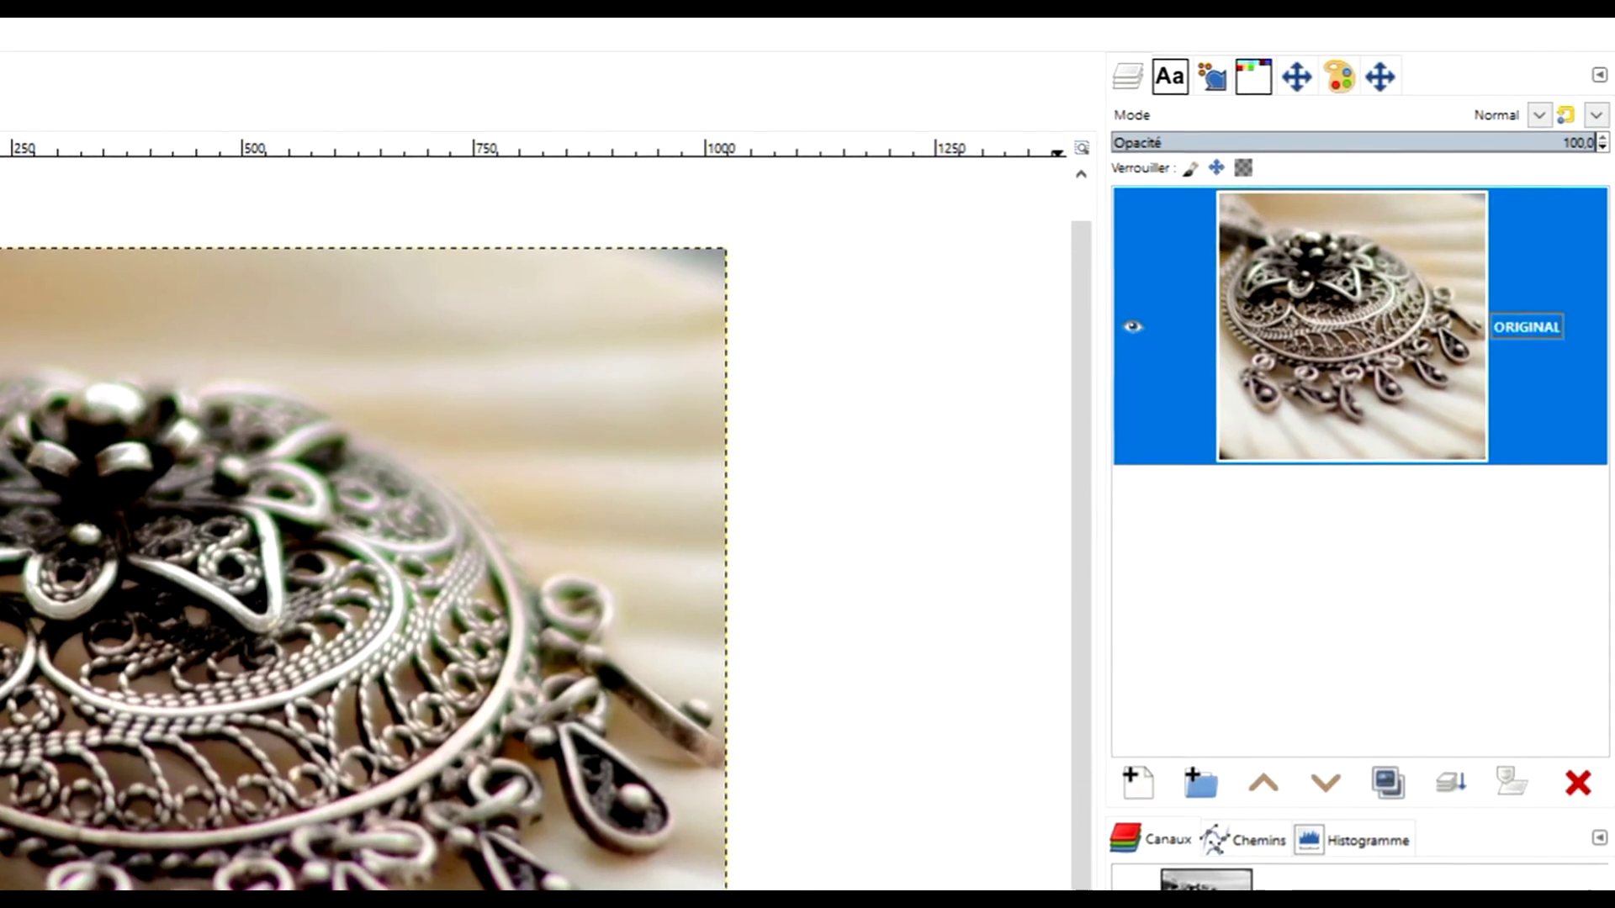
- Duplicate the ORIGINAL layer and rename the copy TRAITEMENT
click(1389, 782)
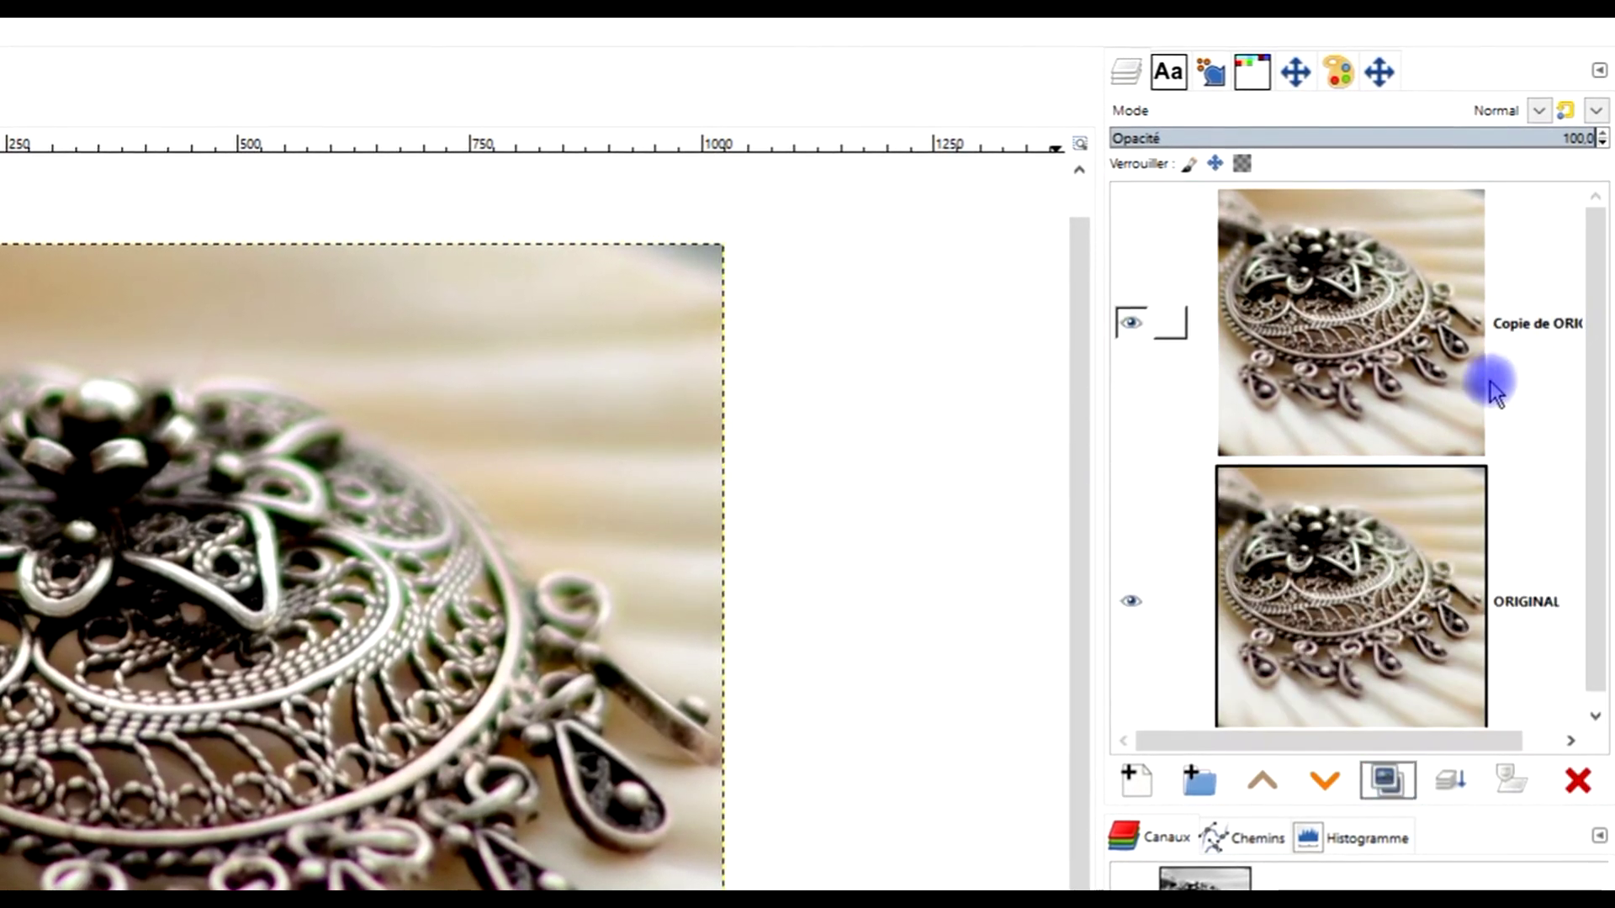
double_click(1529, 322)
text(TRAITEMENT)
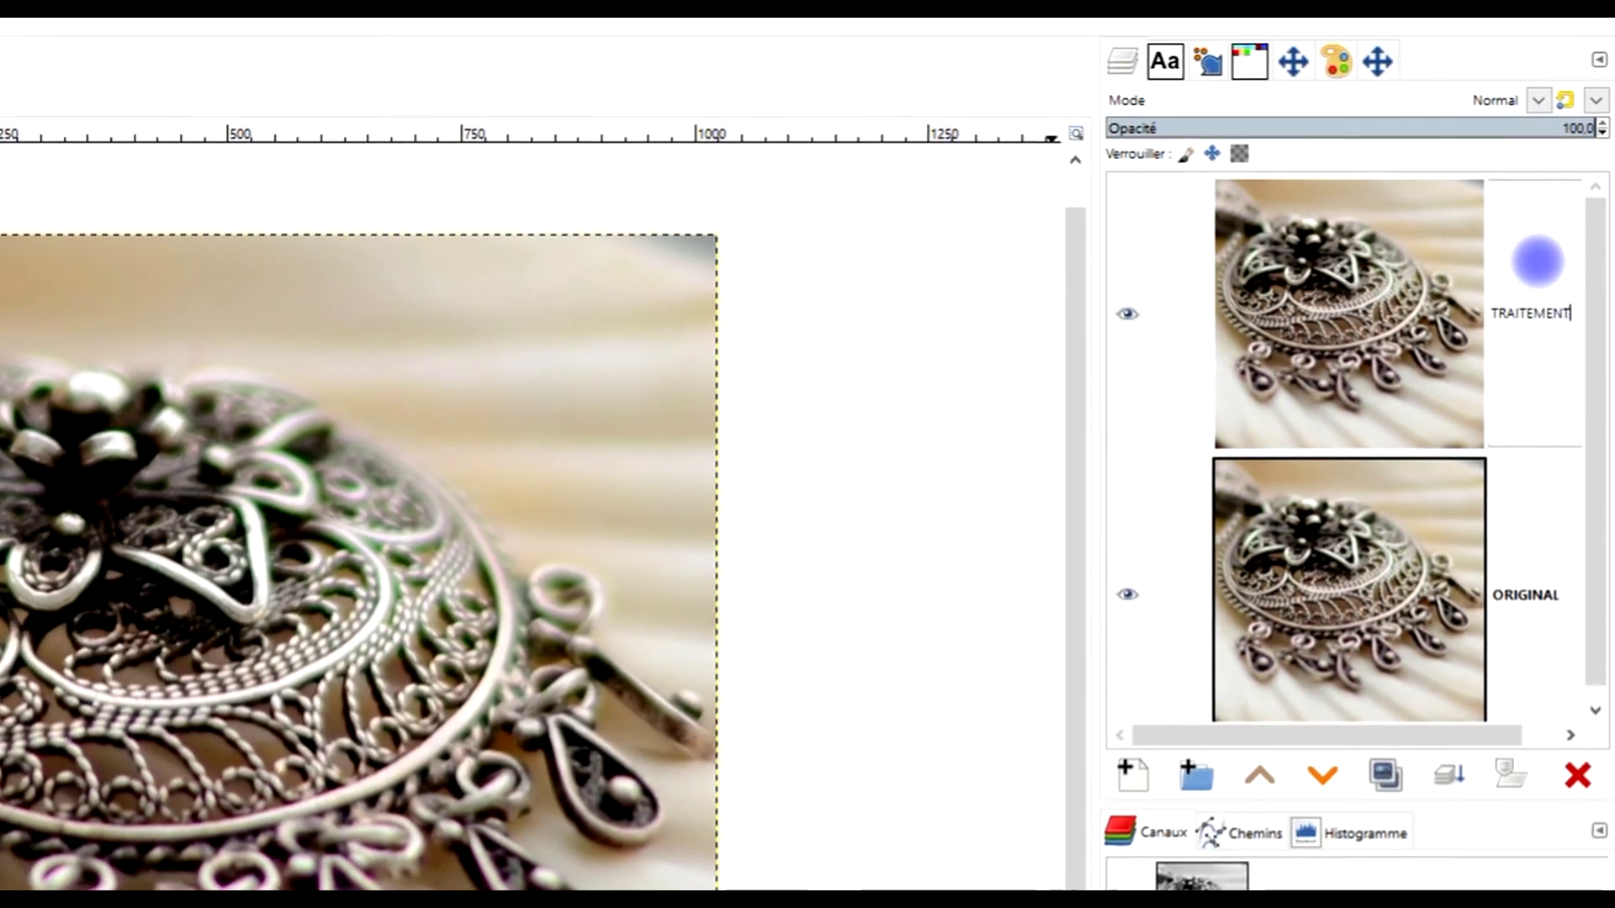
key(Return)
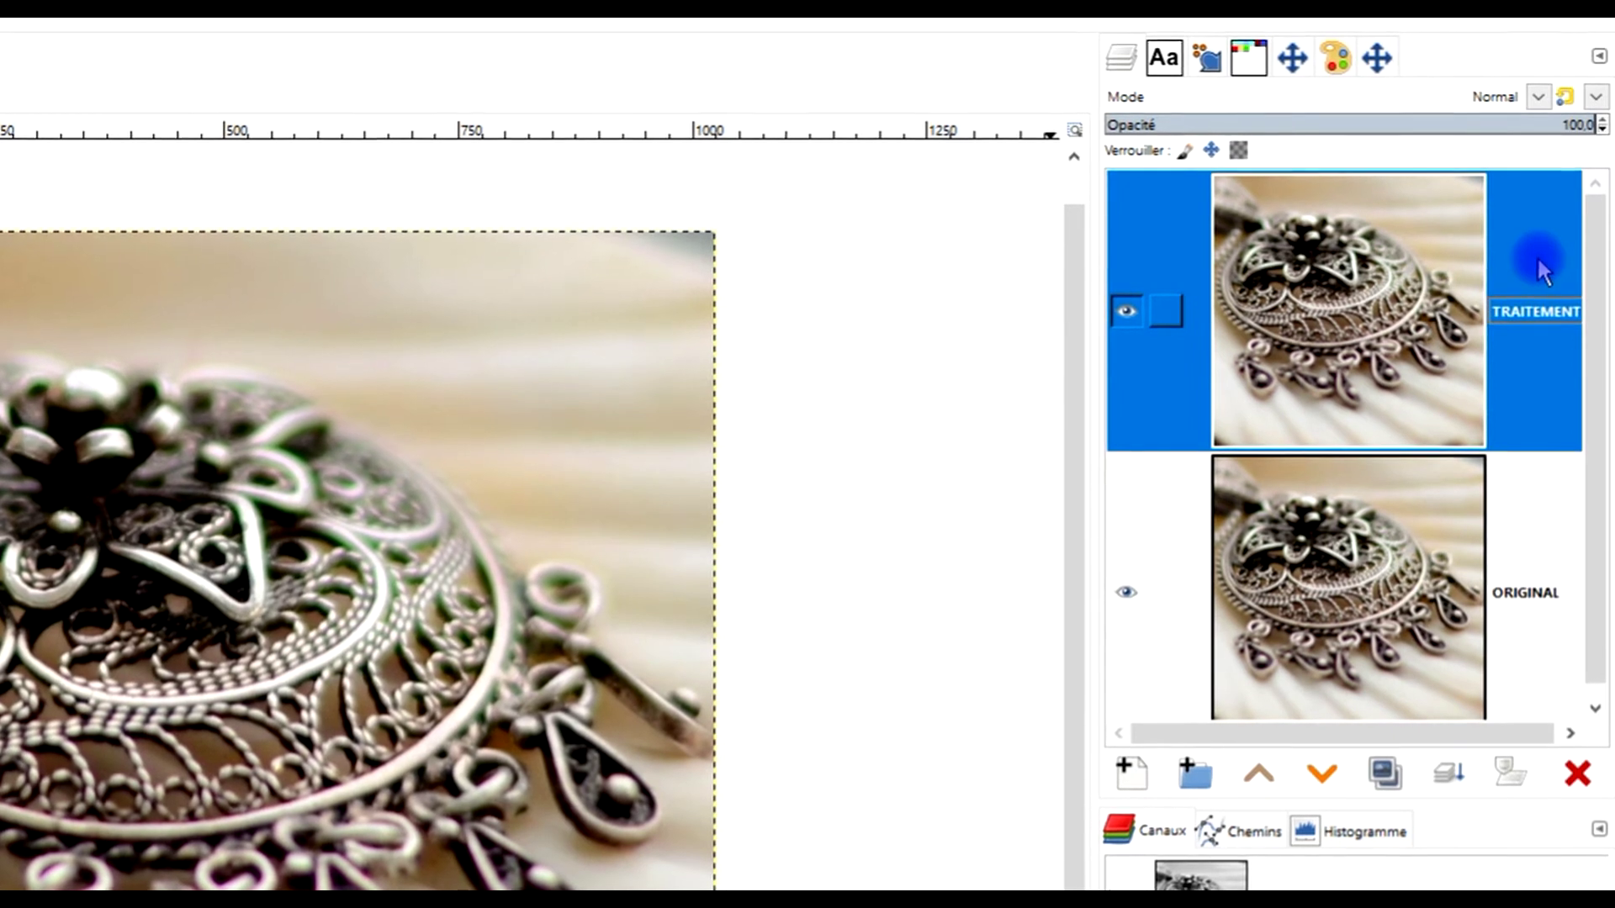
- Widen the layers area and set the TRAITEMENT layer's blend mode to Couleur LCh
drag(1094, 503, 1035, 504)
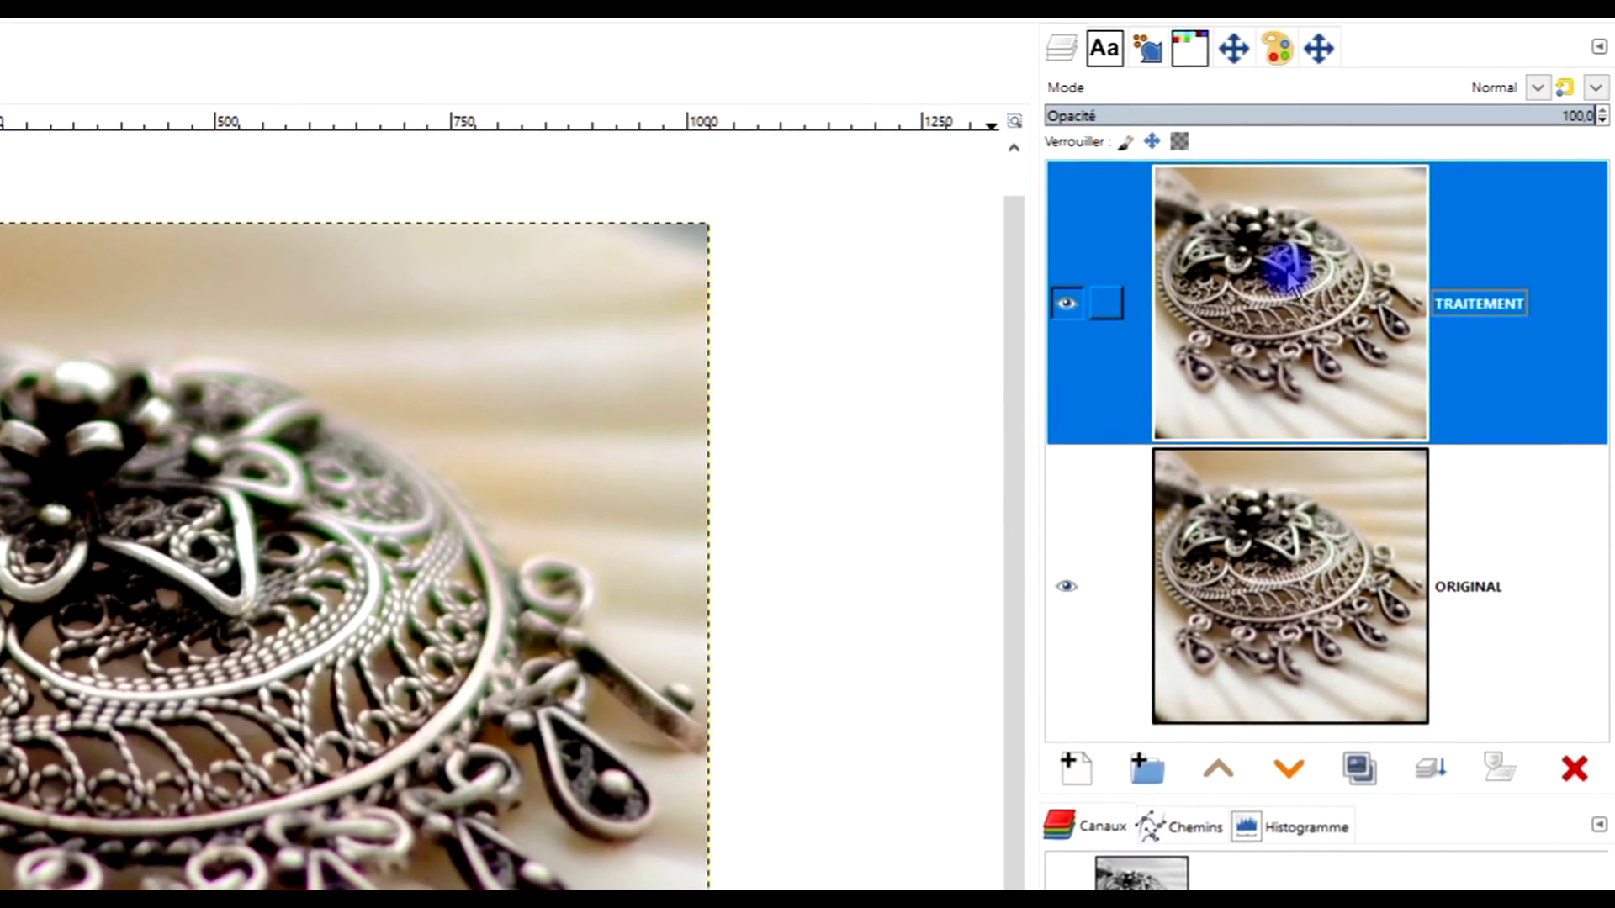
click(1535, 84)
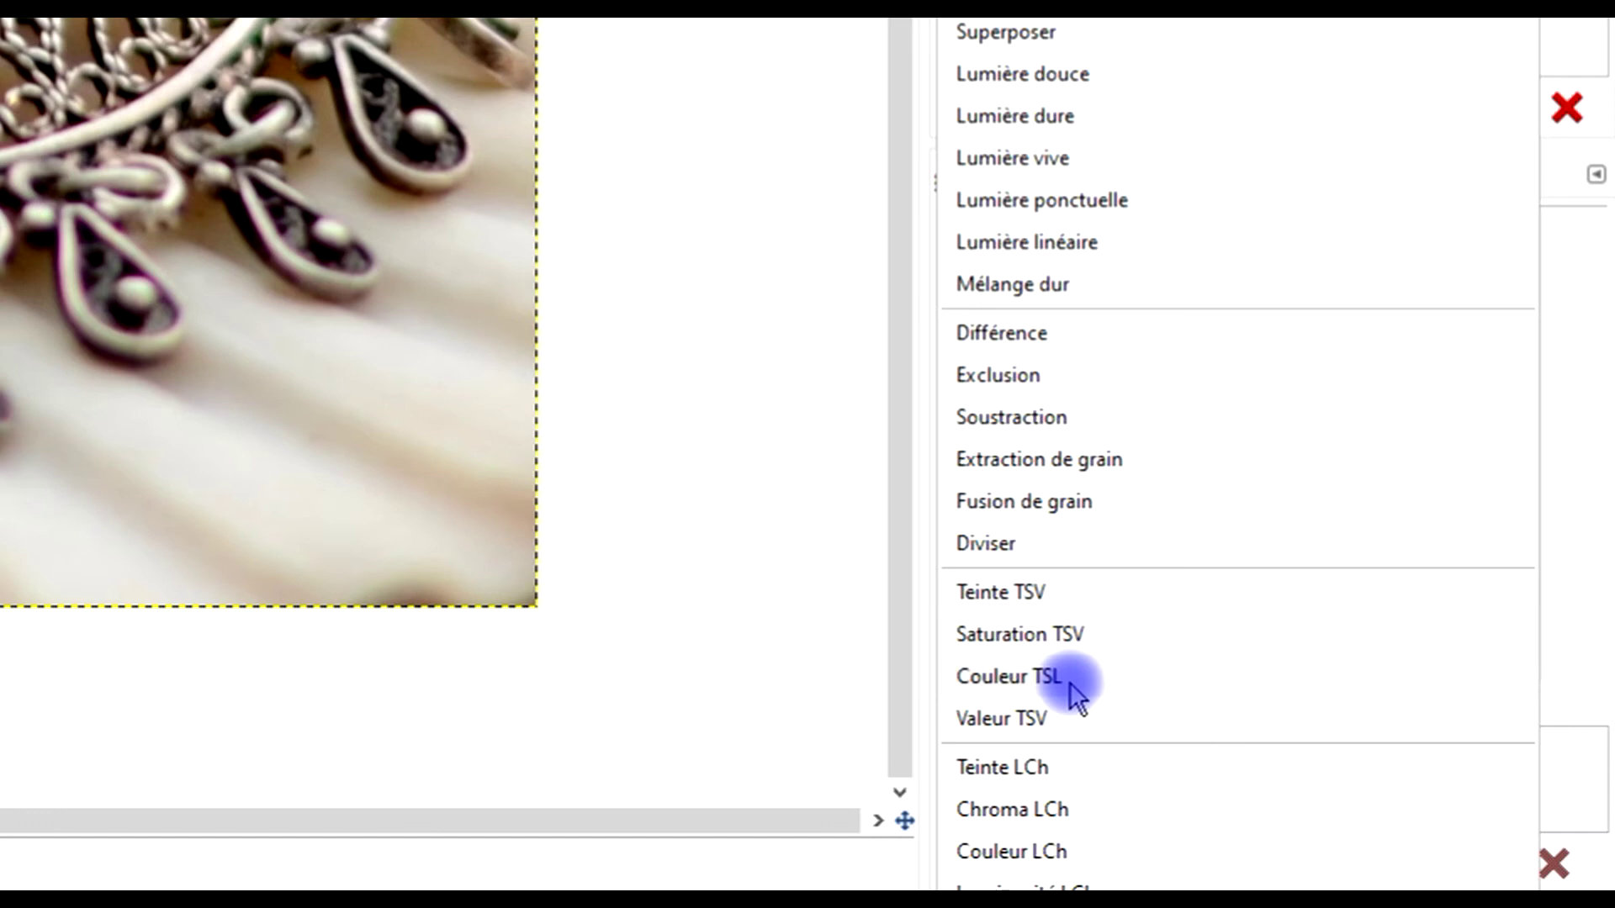
click(1049, 853)
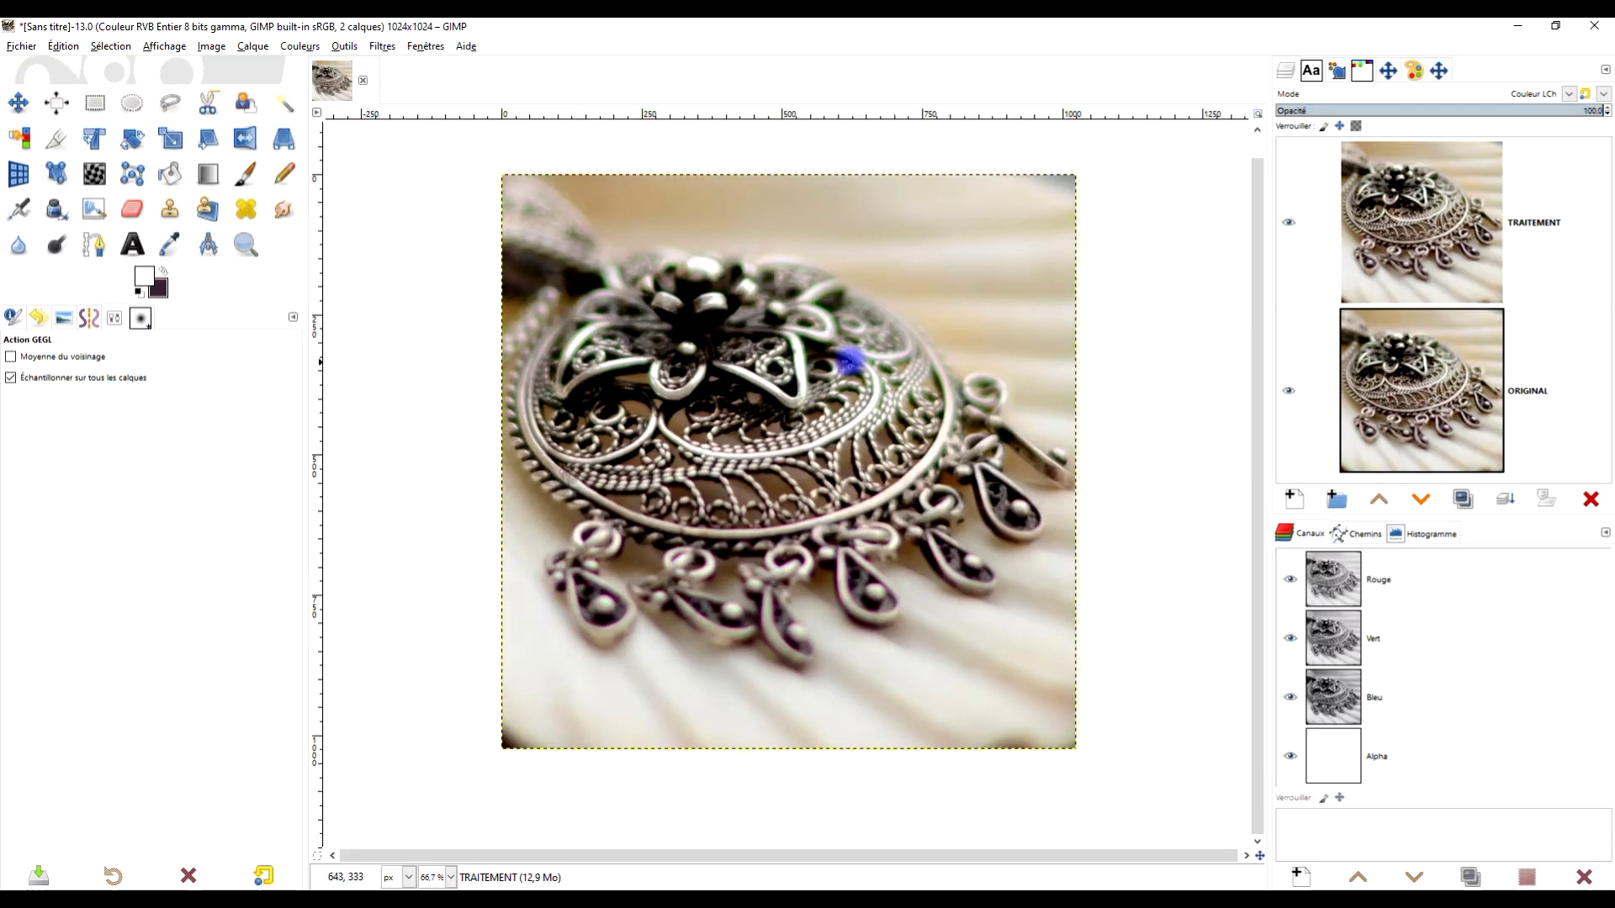
- Apply a Gaussian blur (Flou gaussien) to the TRAITEMENT layer with Taille X and Taille Y of 7,01
scroll(800, 317, up, 3)
scroll(811, 376, up, 1)
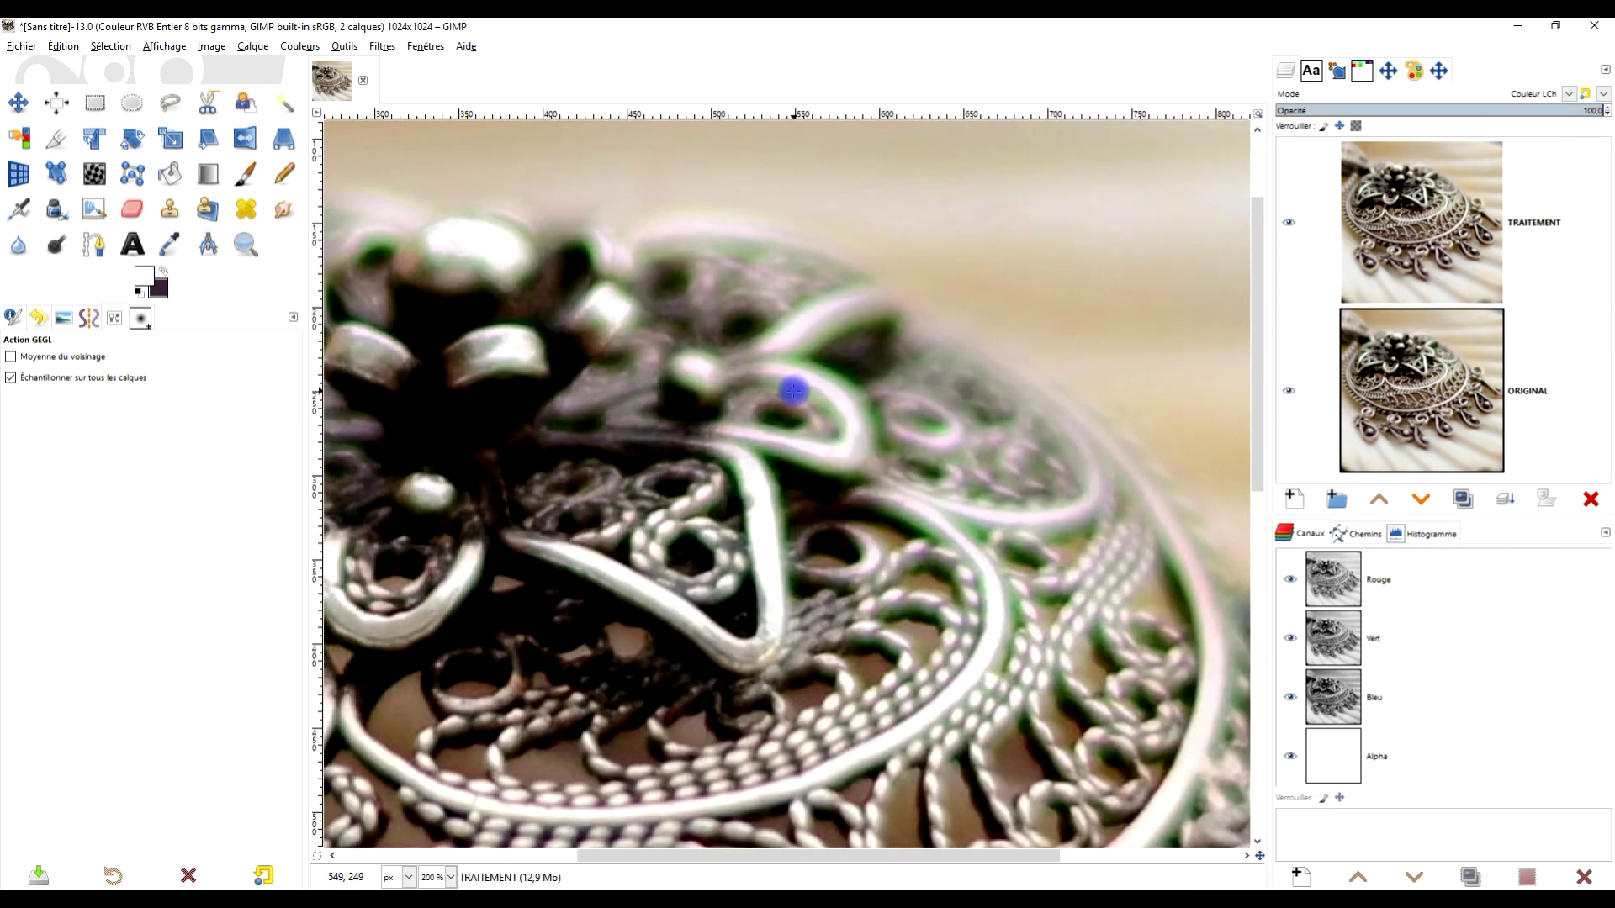
scroll(729, 402, left, 3)
scroll(728, 402, up, 1)
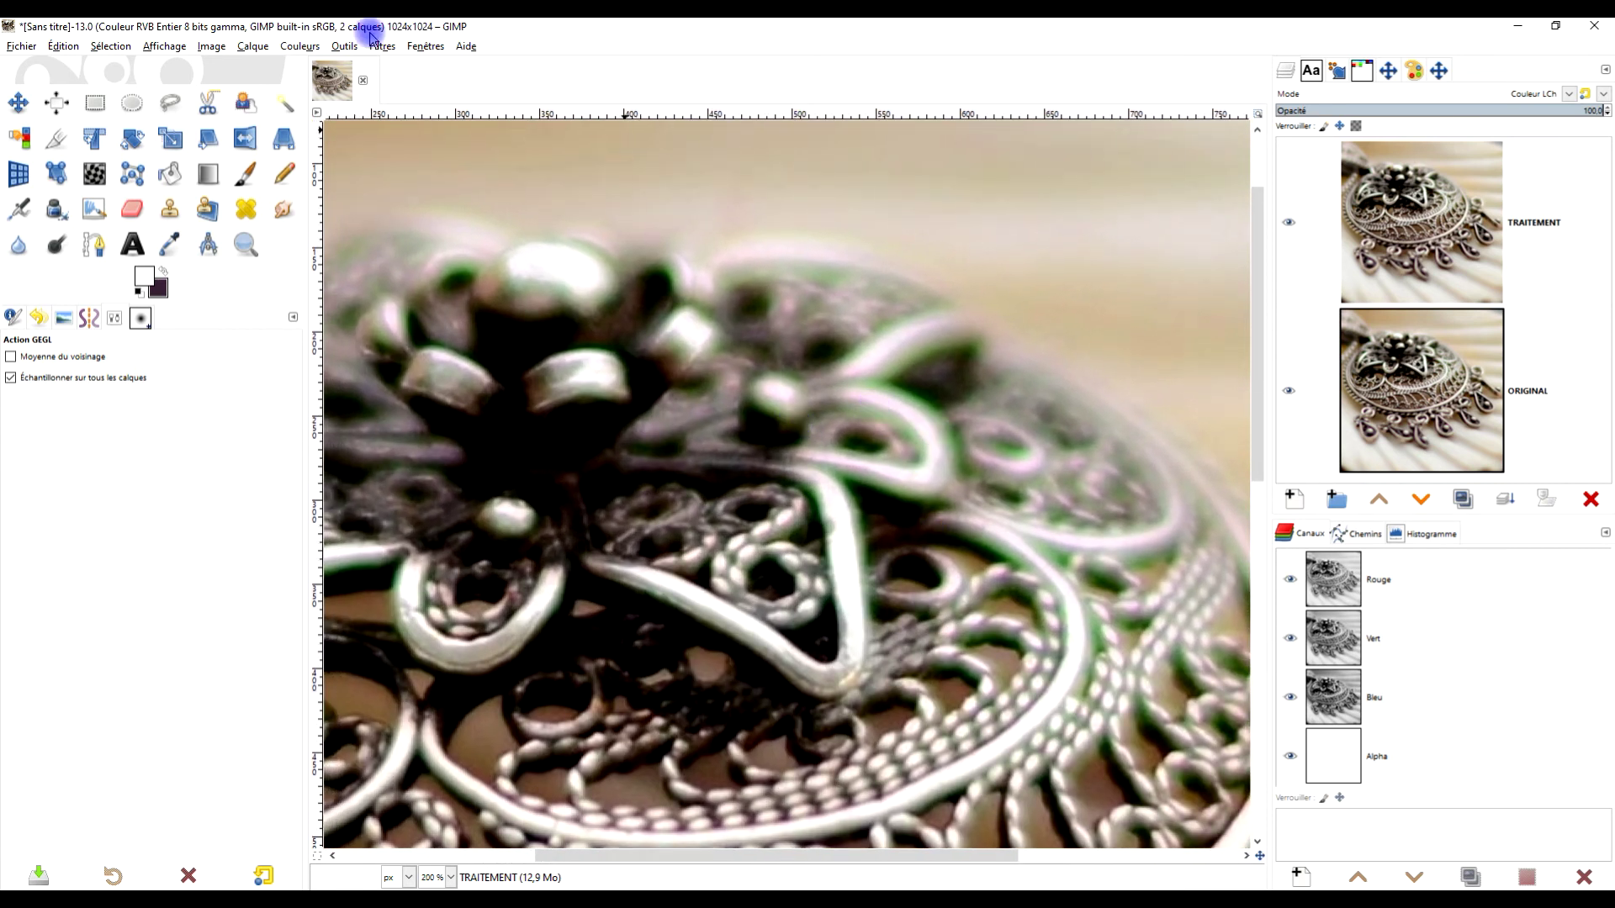
click(382, 46)
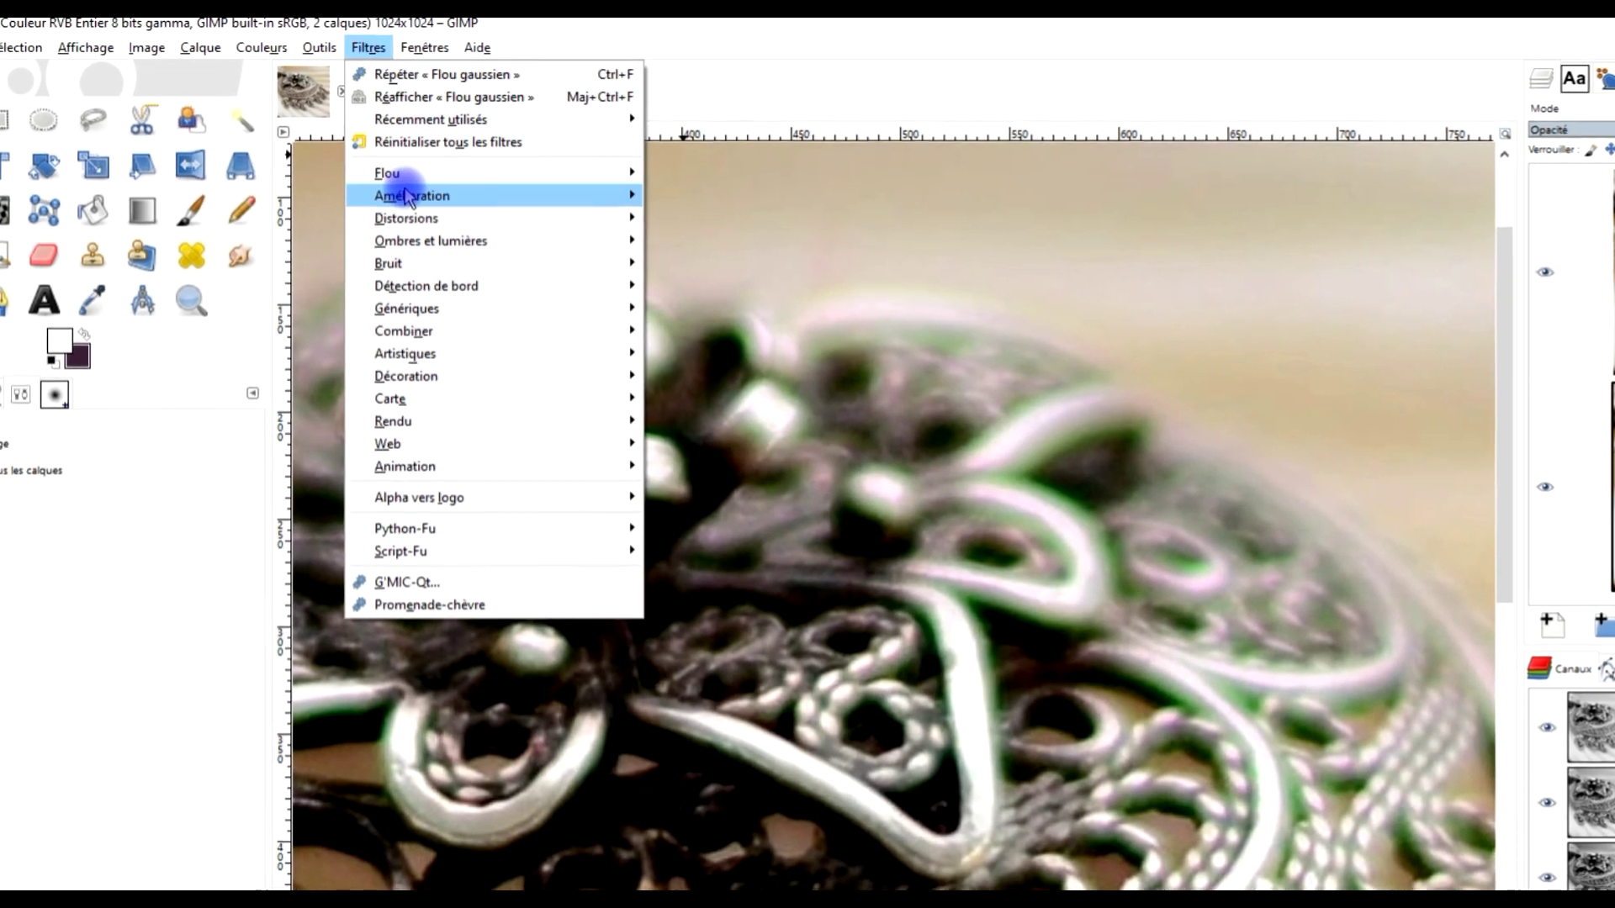
mouse_move(403, 173)
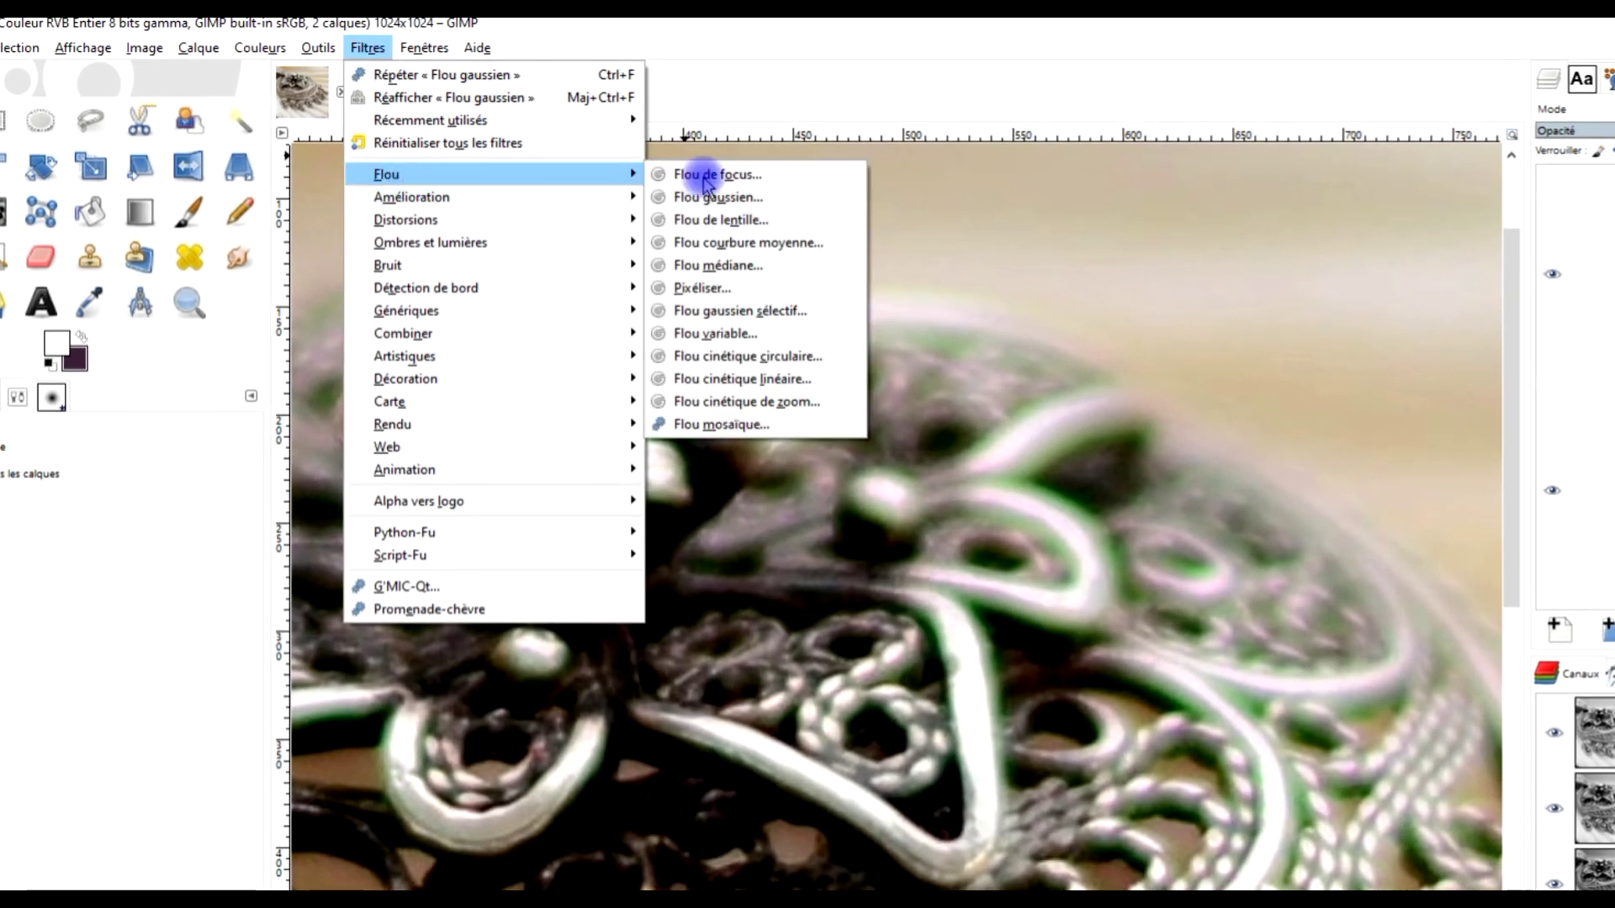
click(745, 195)
drag(221, 360, 693, 508)
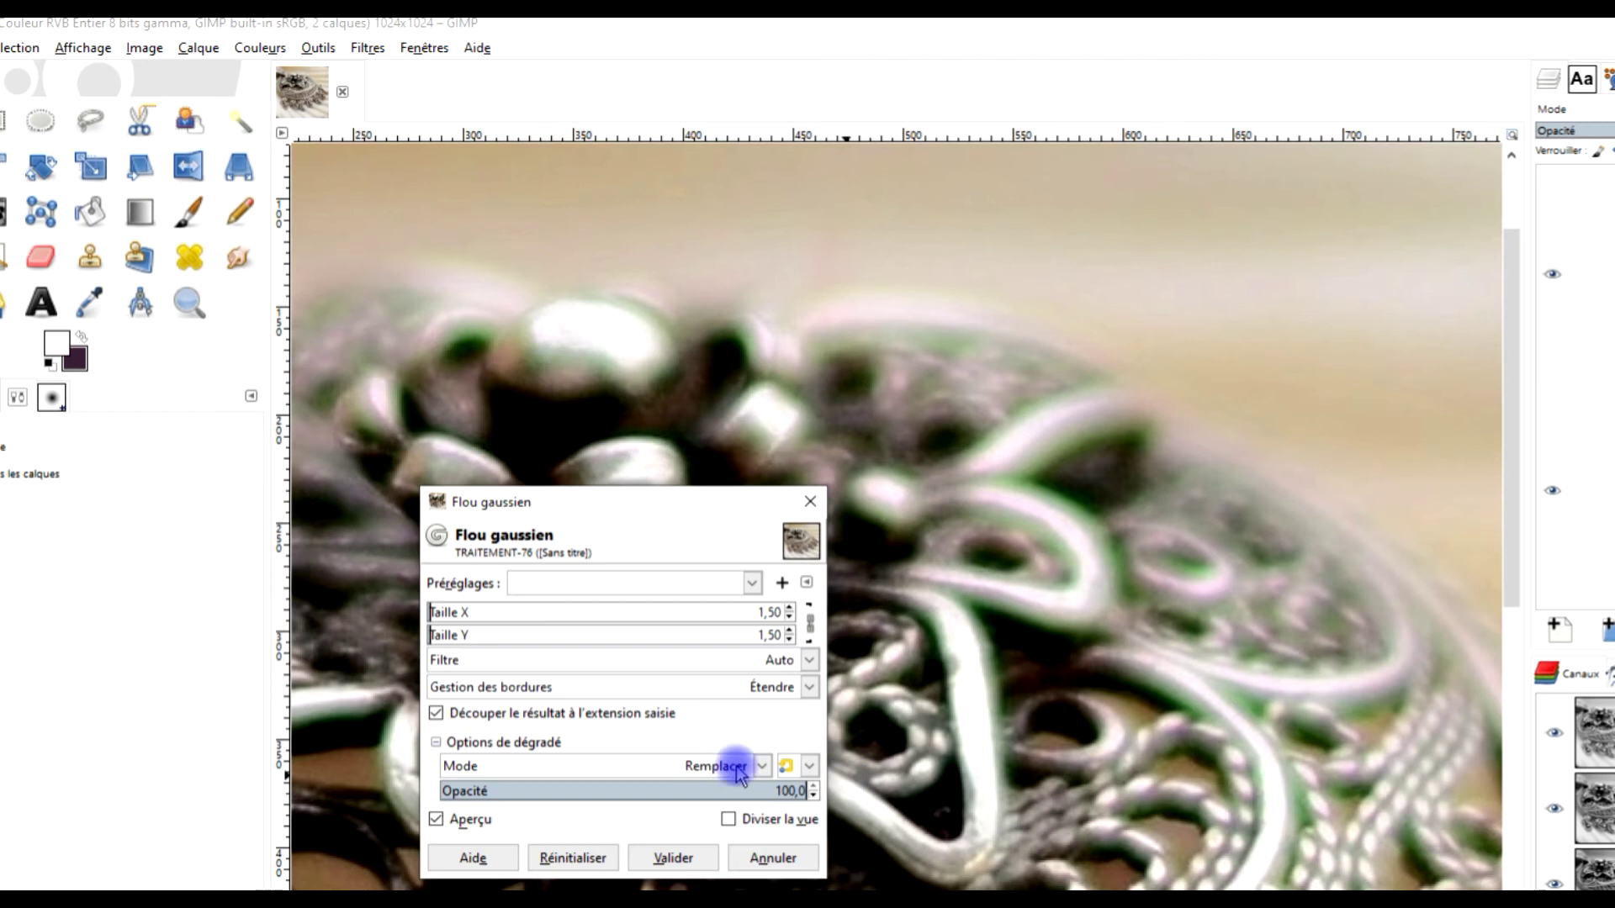
click(451, 611)
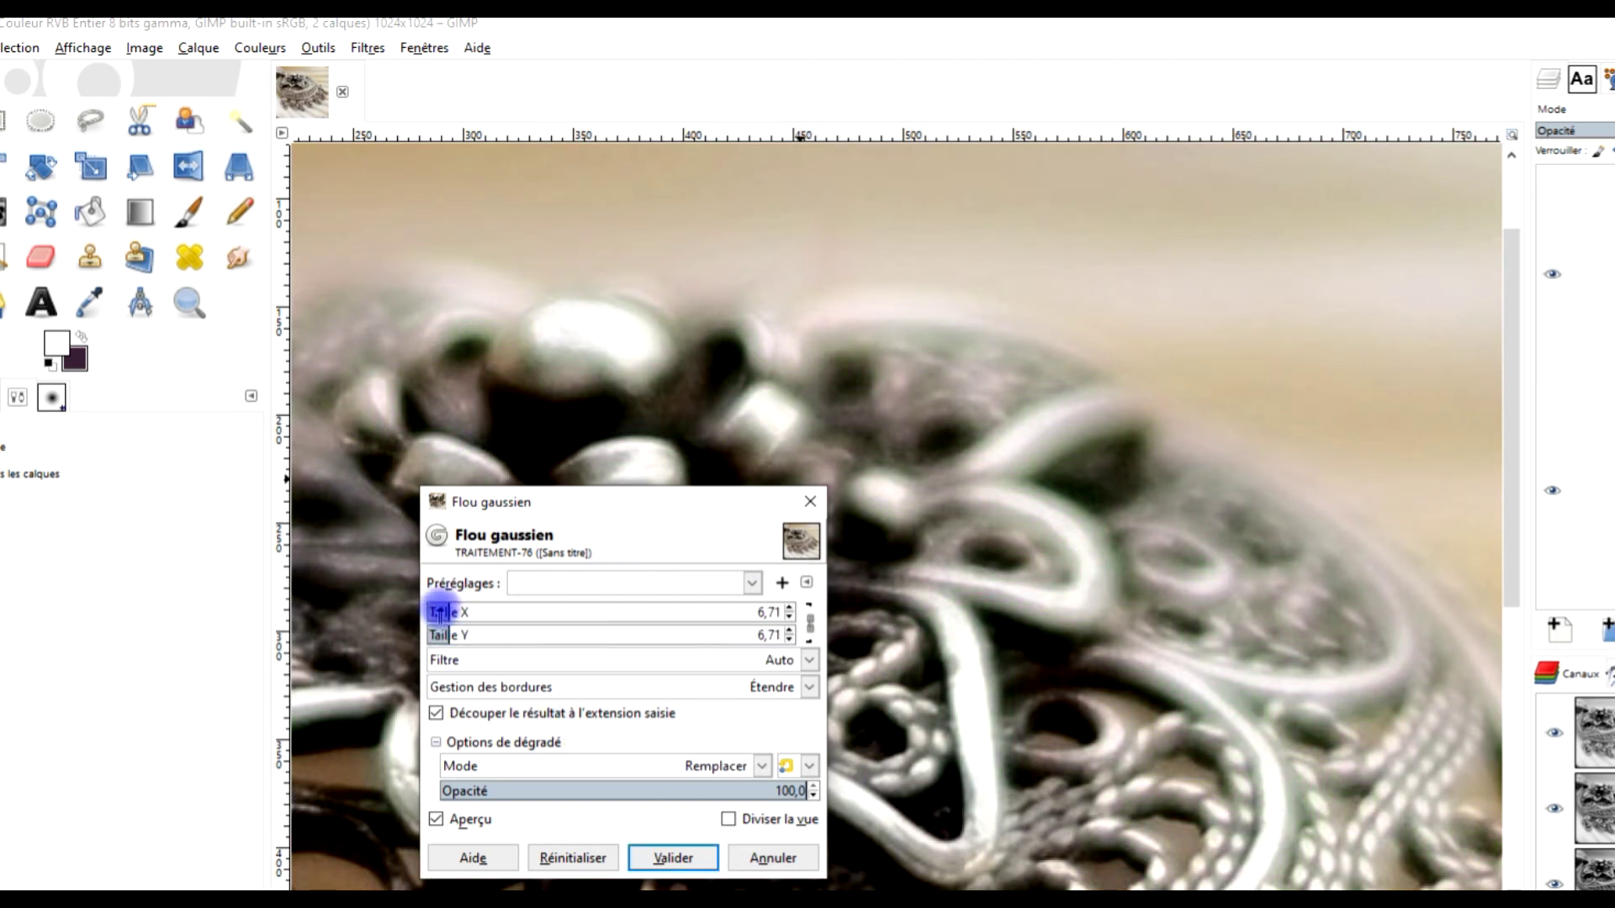
drag(436, 612, 447, 612)
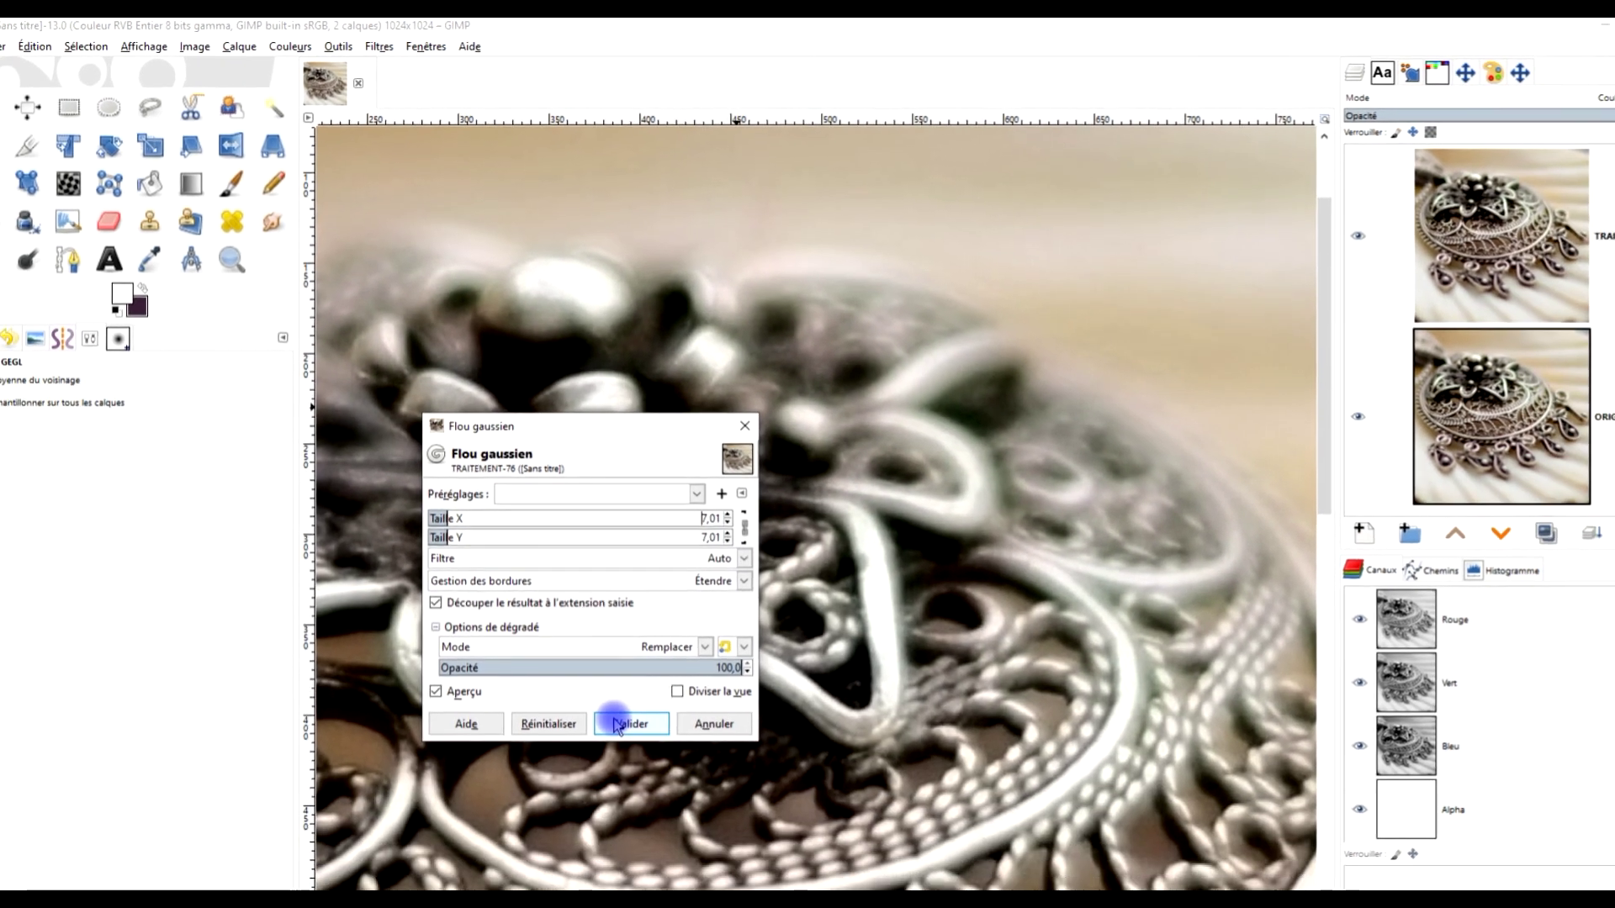
click(618, 730)
- Compare the pendant's colour fringes with the TRAITEMENT layer hidden and shown, and examine the whole corrected image
click(1289, 225)
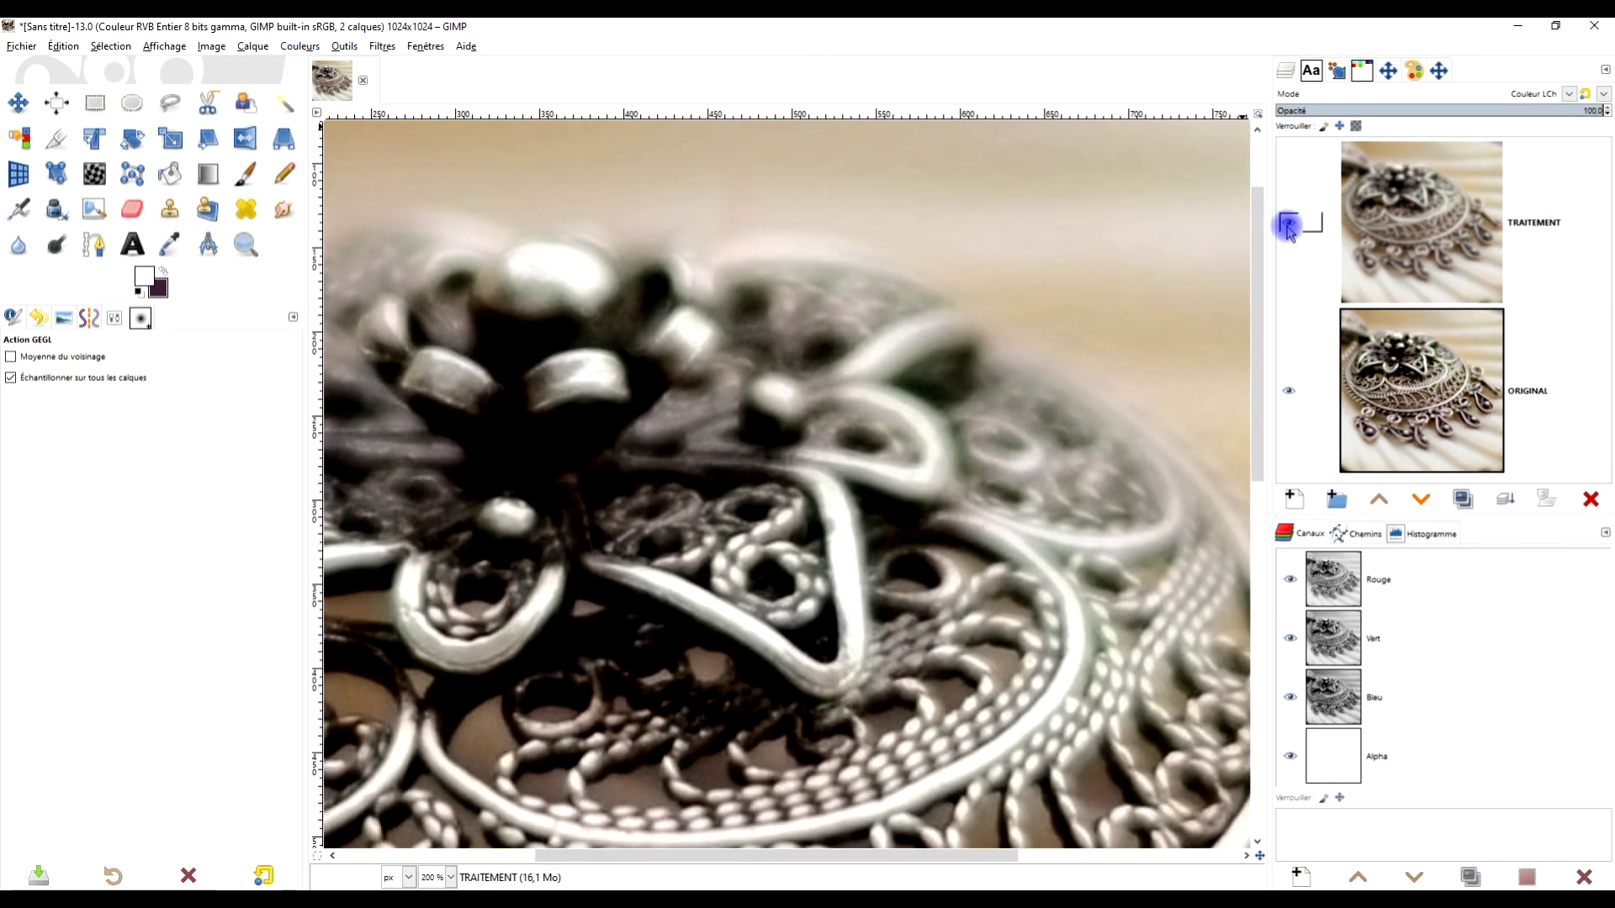
click(1289, 225)
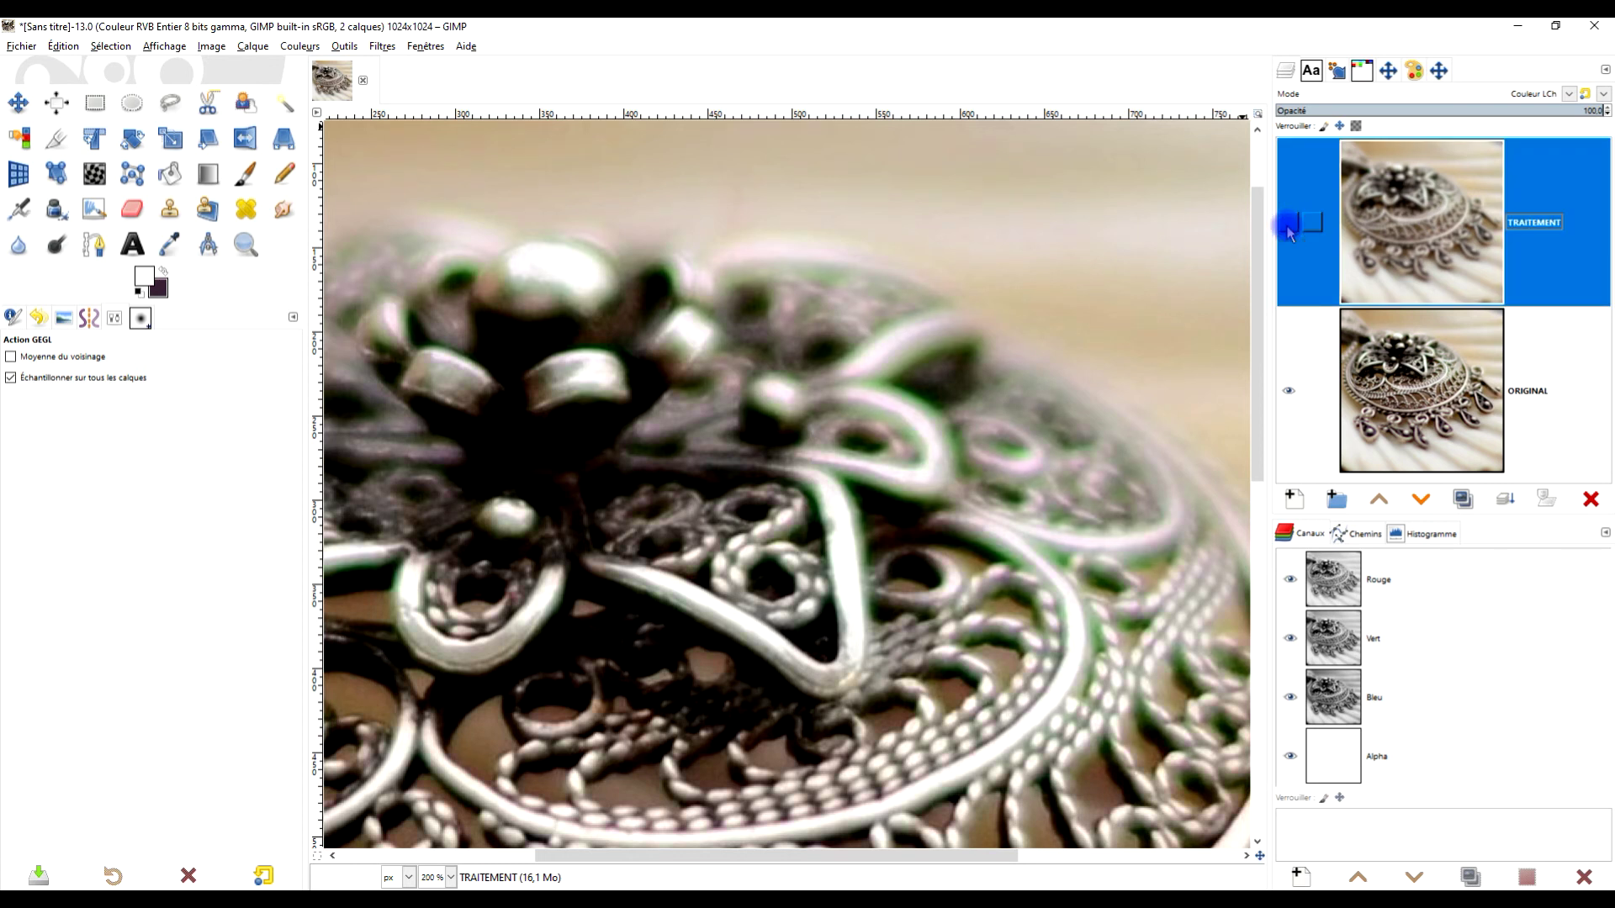
key(1)
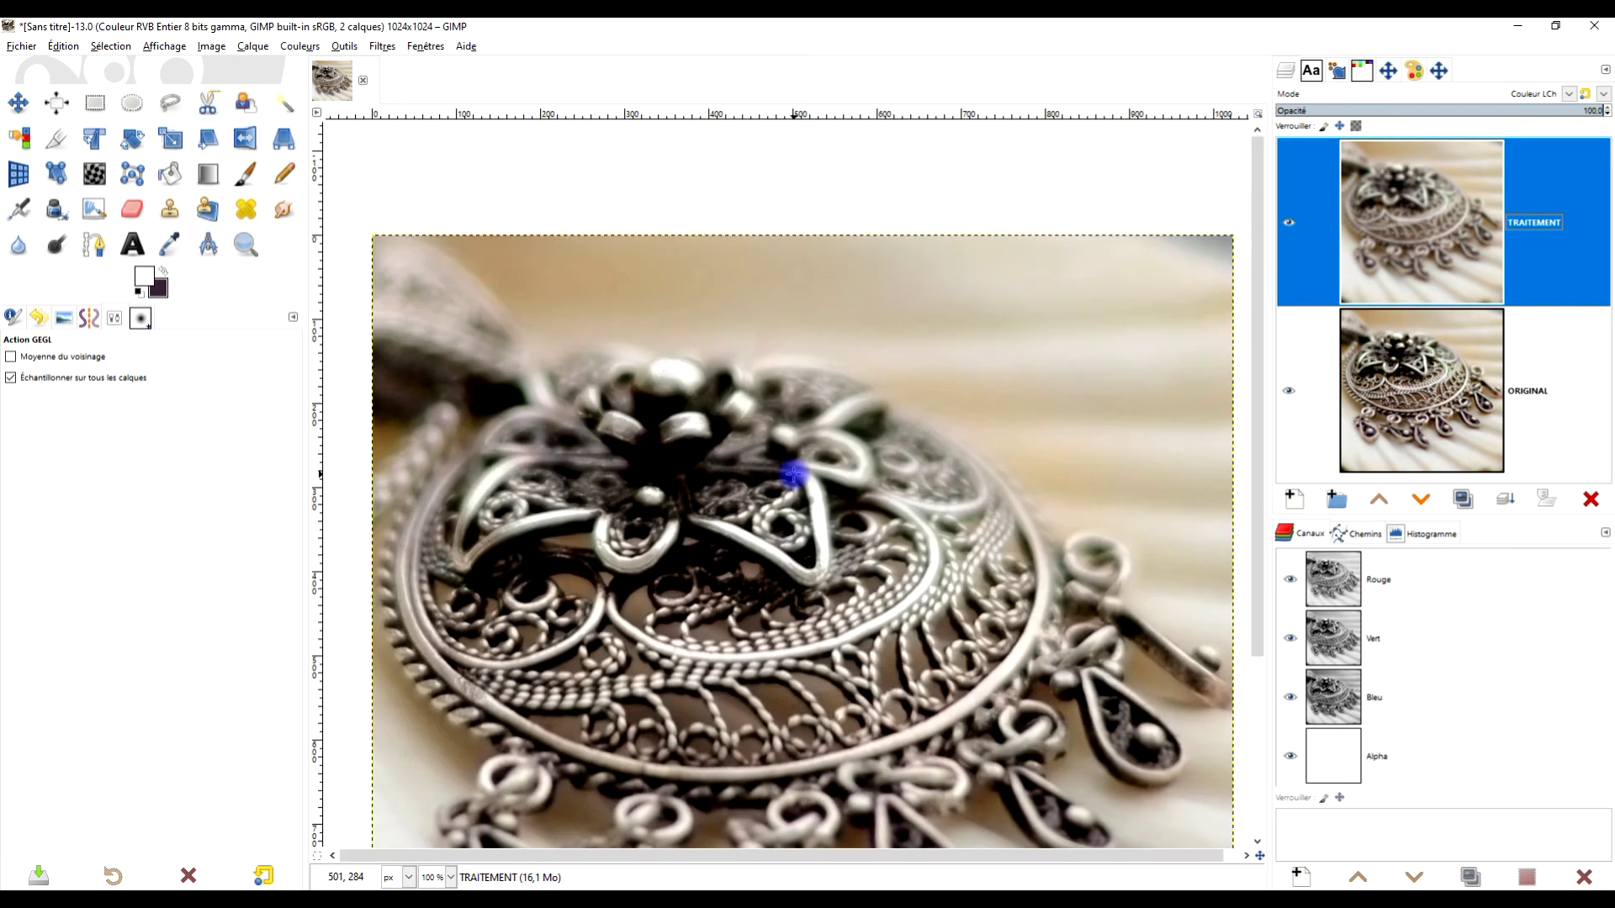
drag(828, 533, 898, 376)
drag(998, 386, 937, 397)
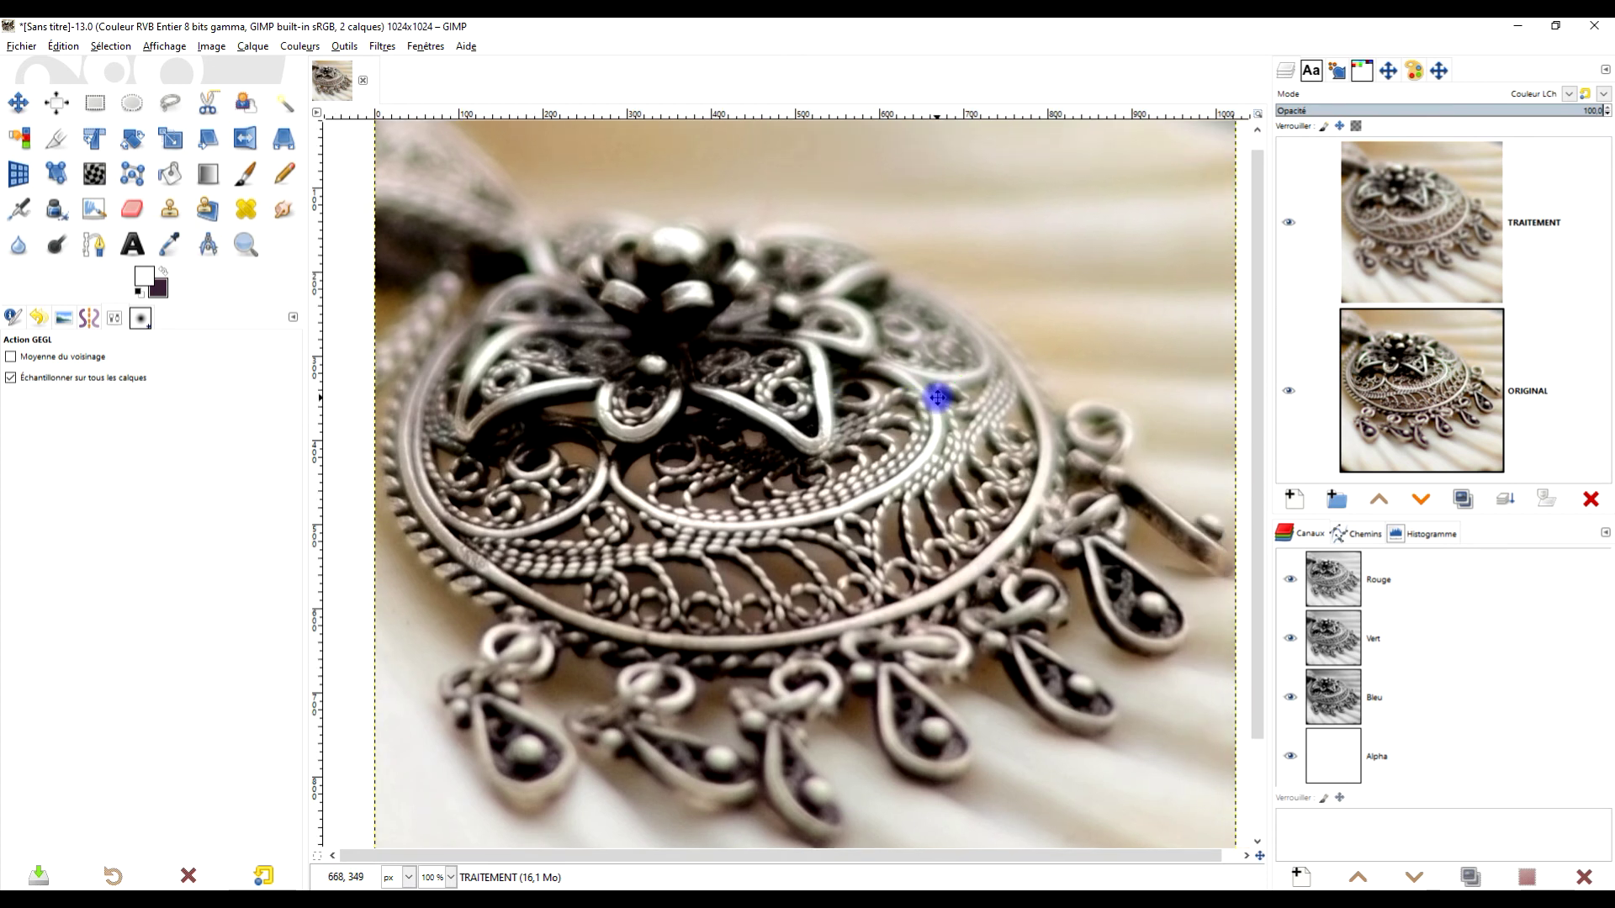
scroll(973, 376, down, 1)
scroll(961, 357, up, 1)
click(955, 392)
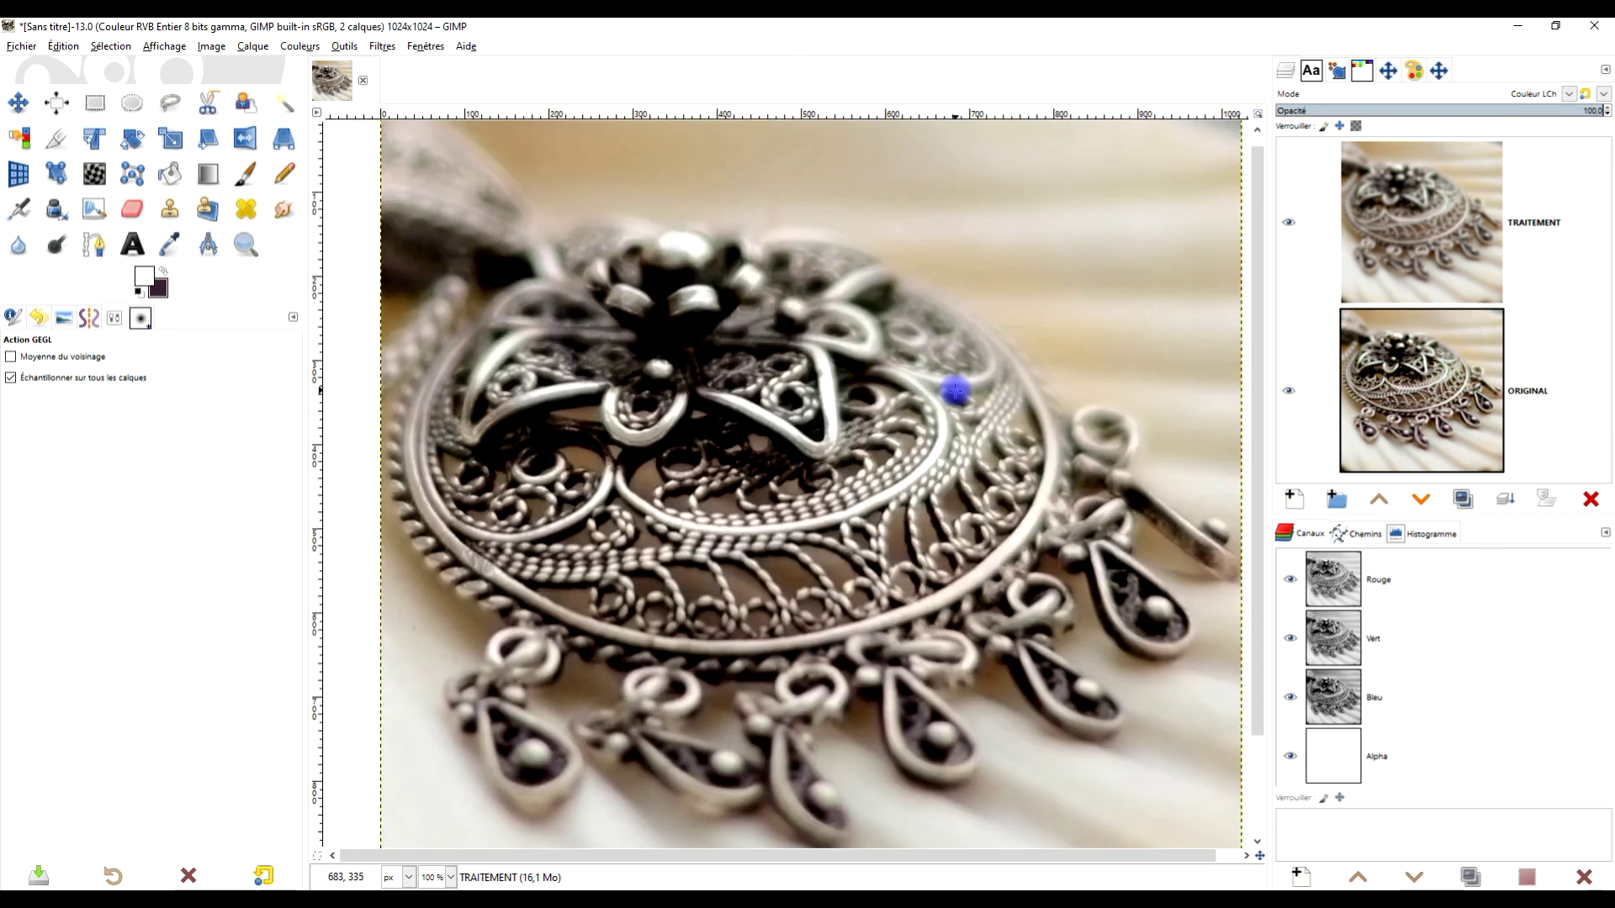
scroll(953, 387, down, 1)
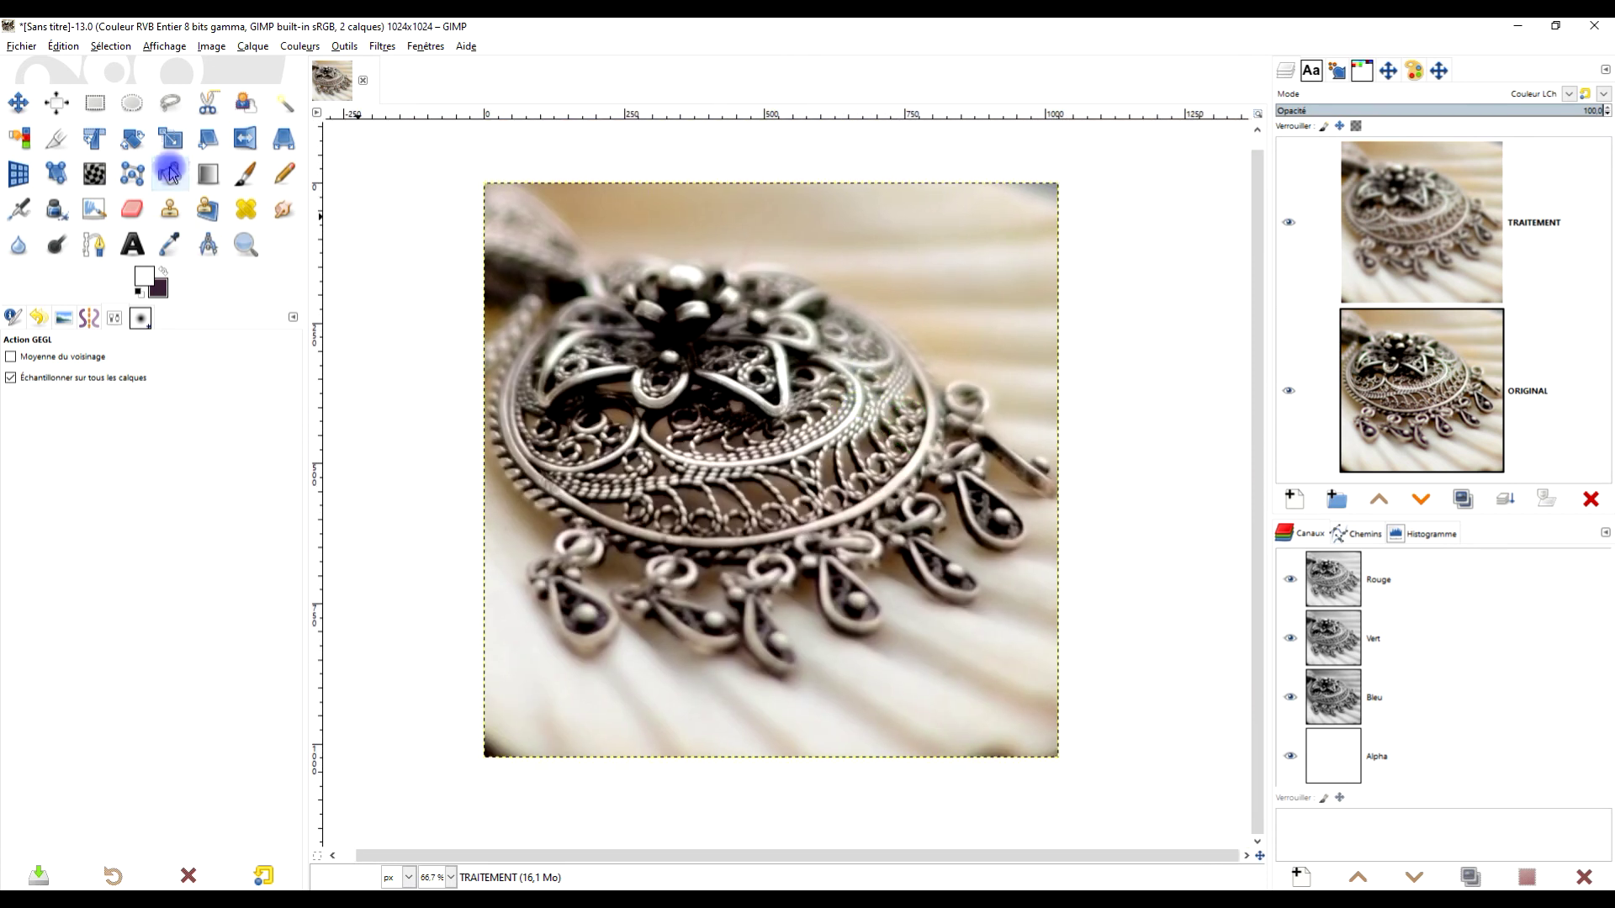
click(238, 252)
drag(462, 174, 1090, 788)
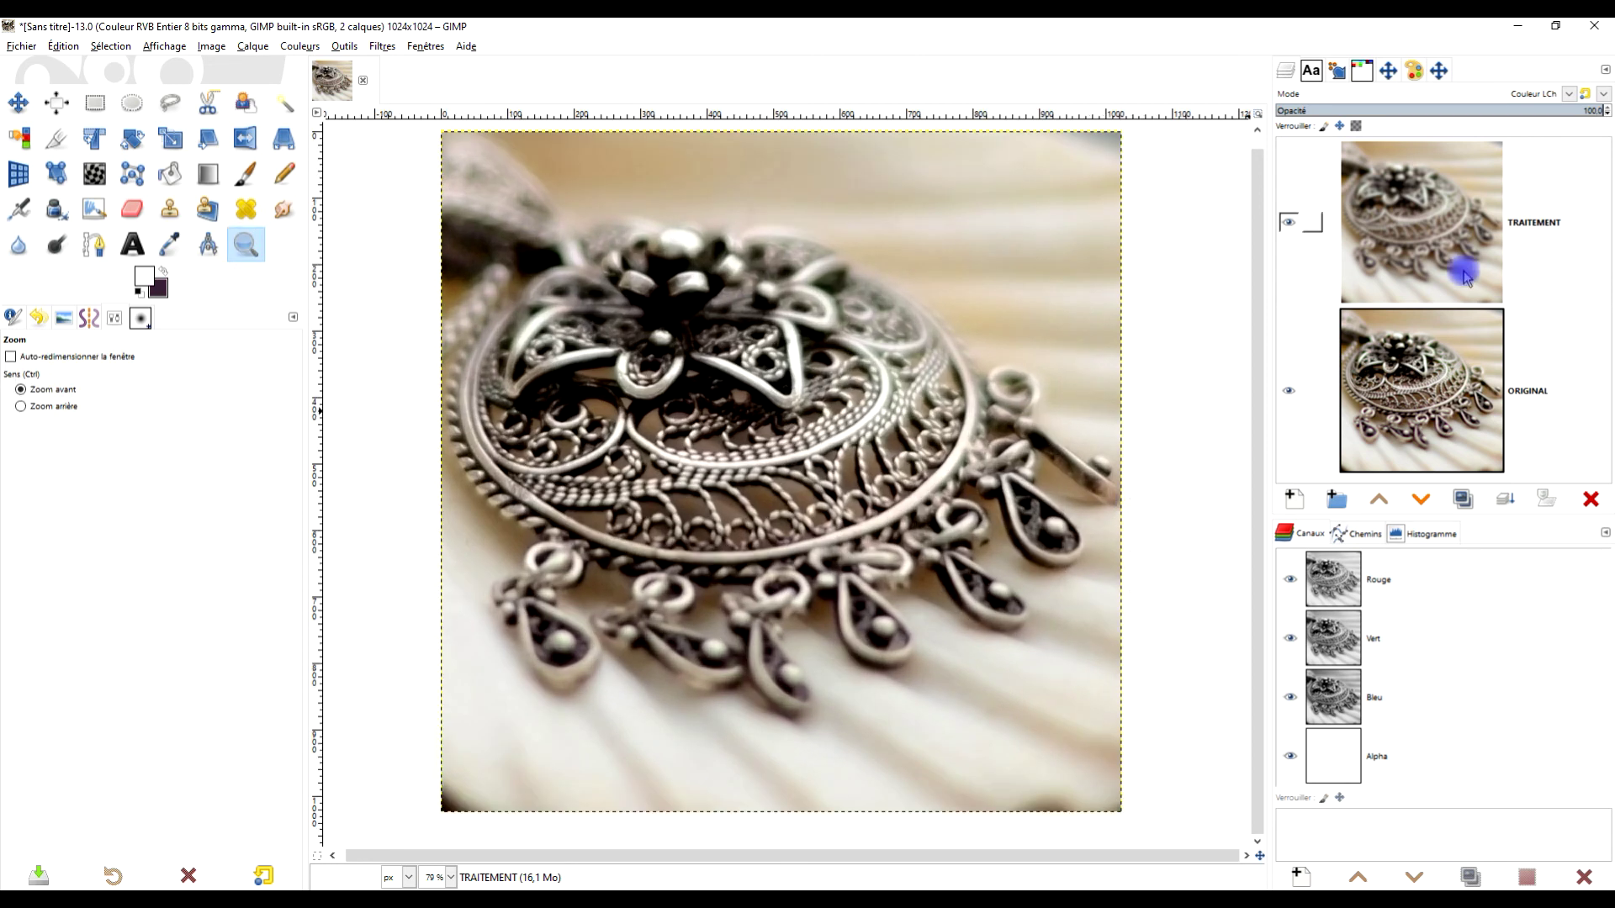